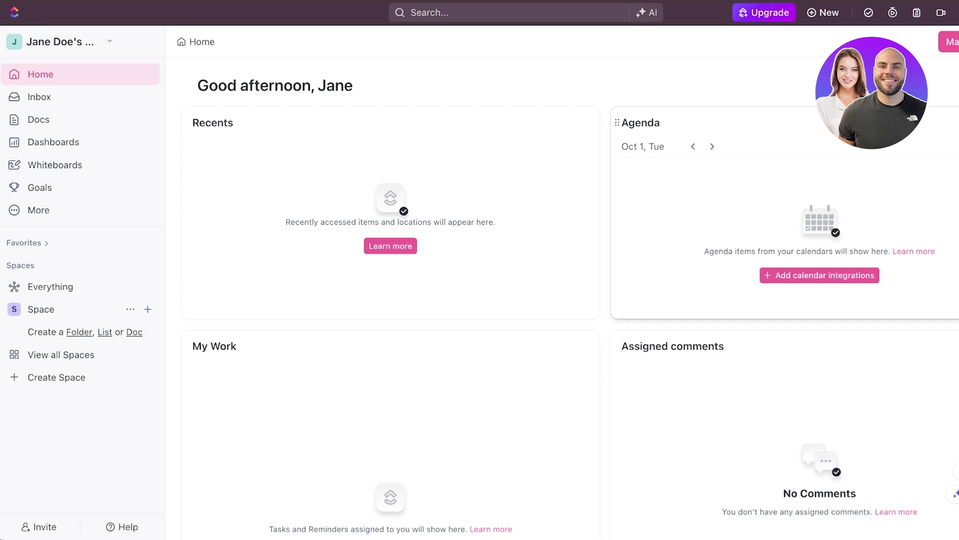
Step: Start a new workspace for personal use by just one person, keep the Personal Use solution and skip the tools question
{"action": "left_click", "coordinate": [60, 41]}
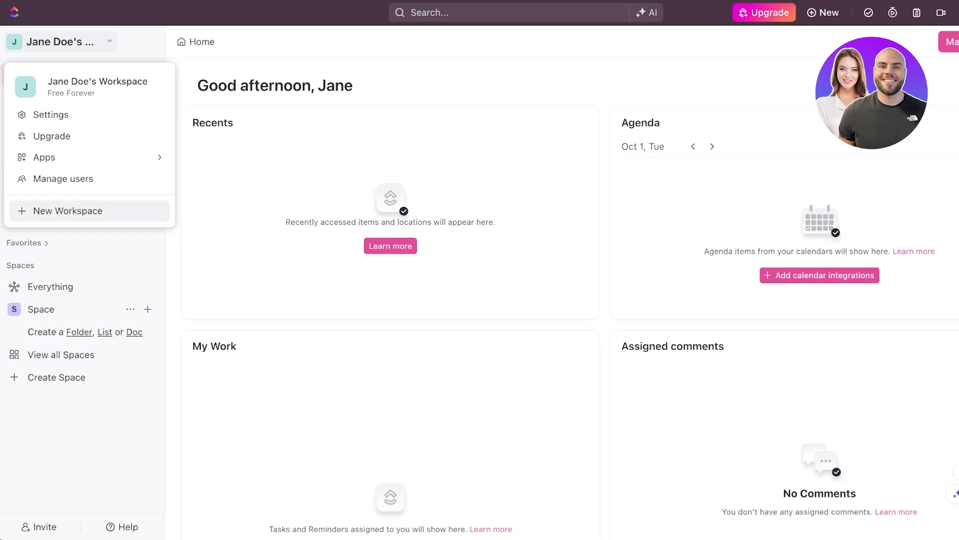
{"action": "left_click", "coordinate": [67, 210]}
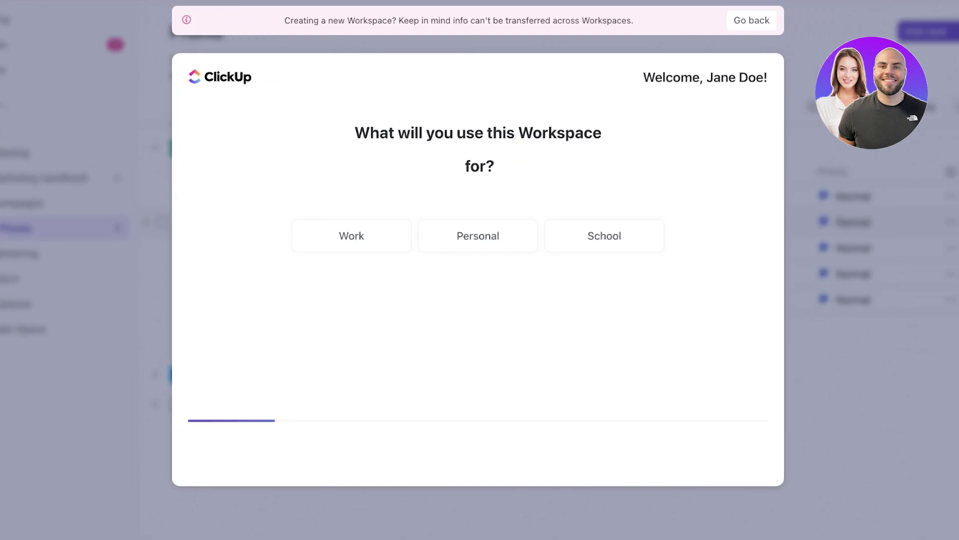
{"action": "left_click", "coordinate": [452, 243]}
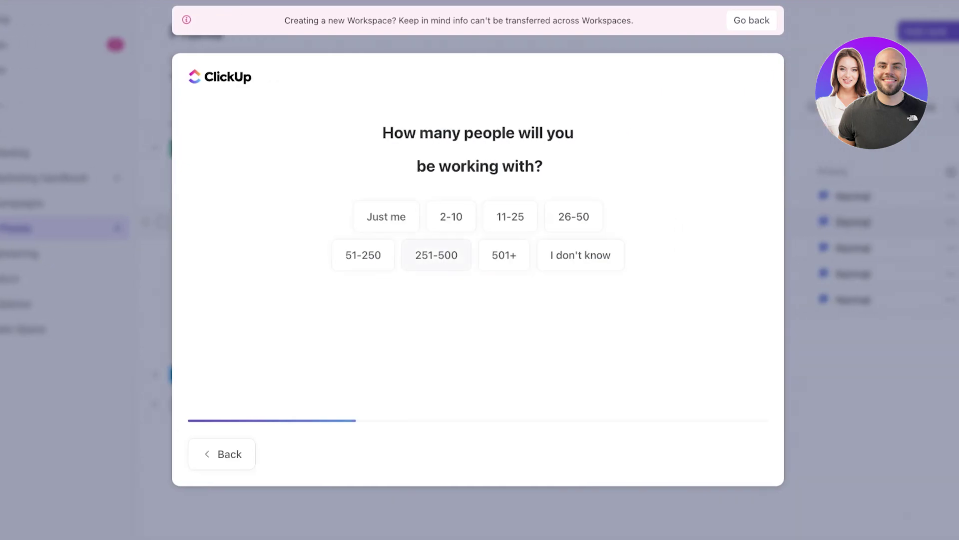
{"action": "left_click", "coordinate": [391, 211]}
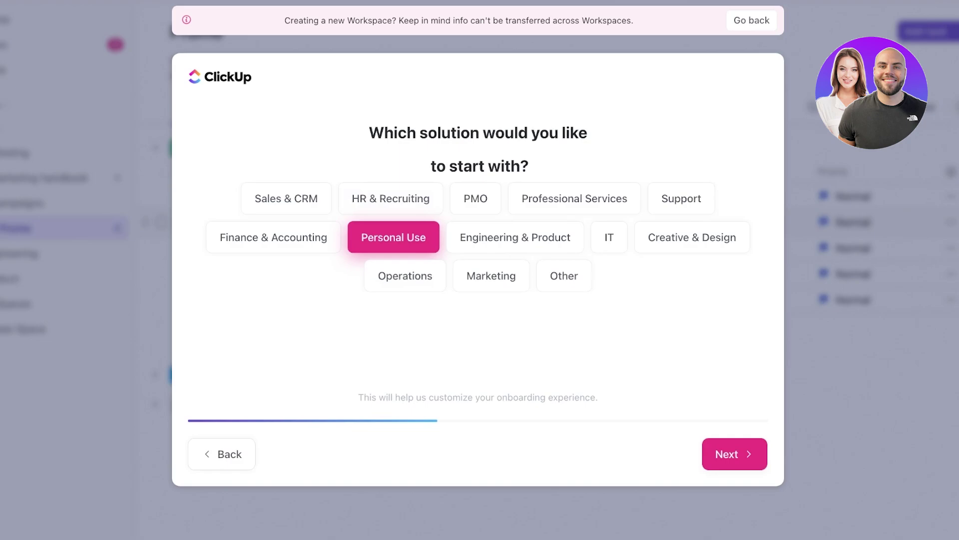
{"action": "left_click", "coordinate": [734, 454]}
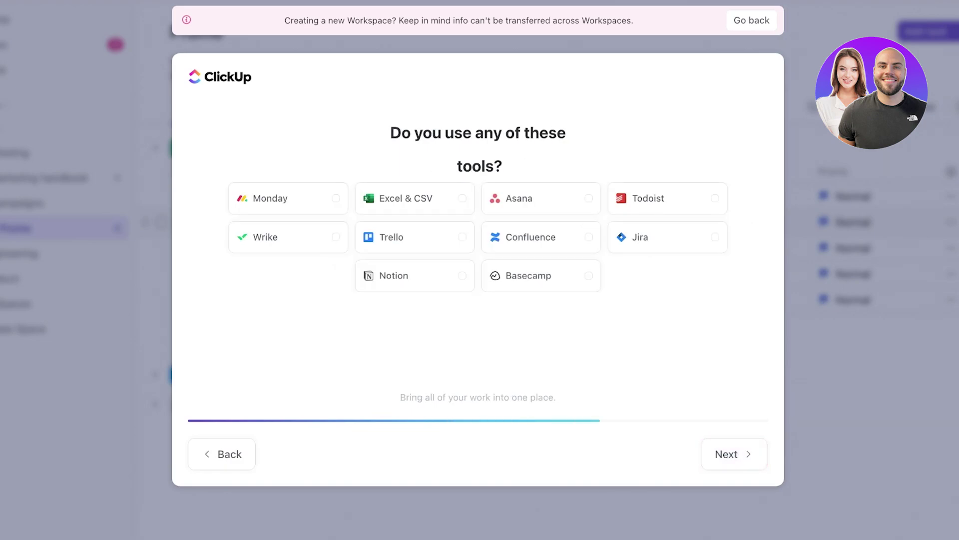
{"action": "key", "text": "Return"}
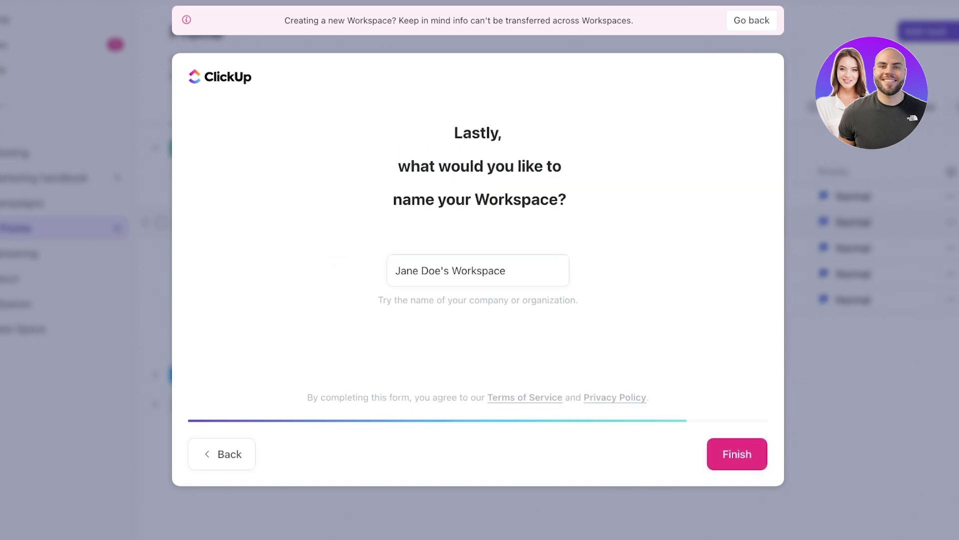
Step: Name the new workspace Task Manager and finish its setup
{"action": "key", "text": "ctrl+shift+Left"}
{"action": "key", "text": "ctrl+shift+Left"}
{"action": "key", "text": "ctrl+shift+Left"}
{"action": "type", "text": "A"}
{"action": "key", "text": "BackSpace"}
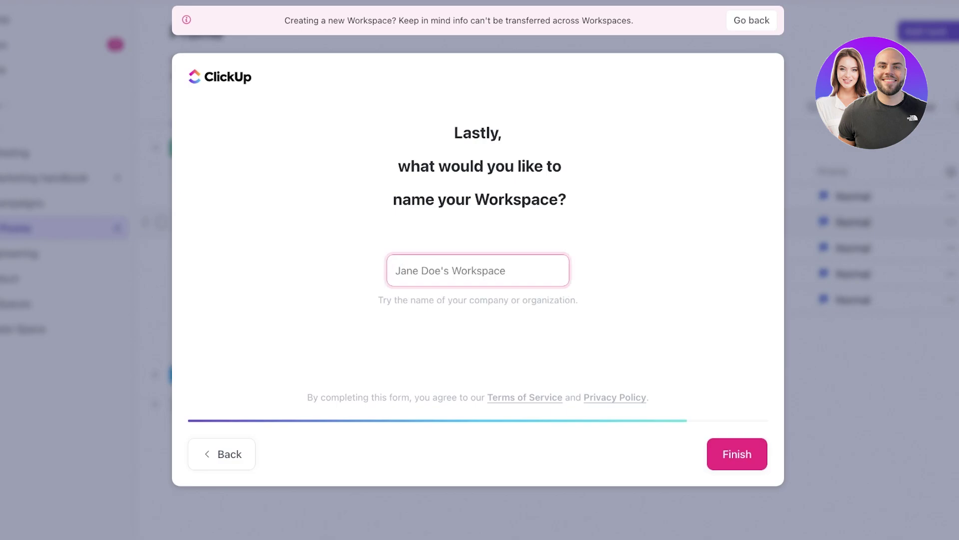
{"action": "type", "text": "R"}
{"action": "key", "text": "BackSpace"}
{"action": "type", "text": "Roul"}
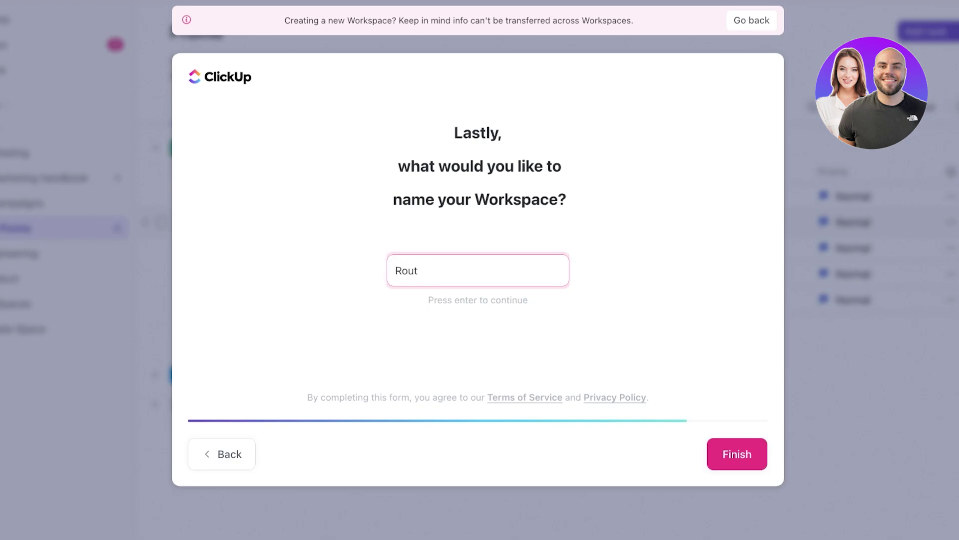
{"action": "key", "text": "BackSpace"}
{"action": "key", "text": "BackSpace"}
{"action": "key", "text": "BackSpace"}
{"action": "key", "text": "BackSpace"}
{"action": "type", "text": "Task Manager"}
{"action": "key", "text": "Return"}
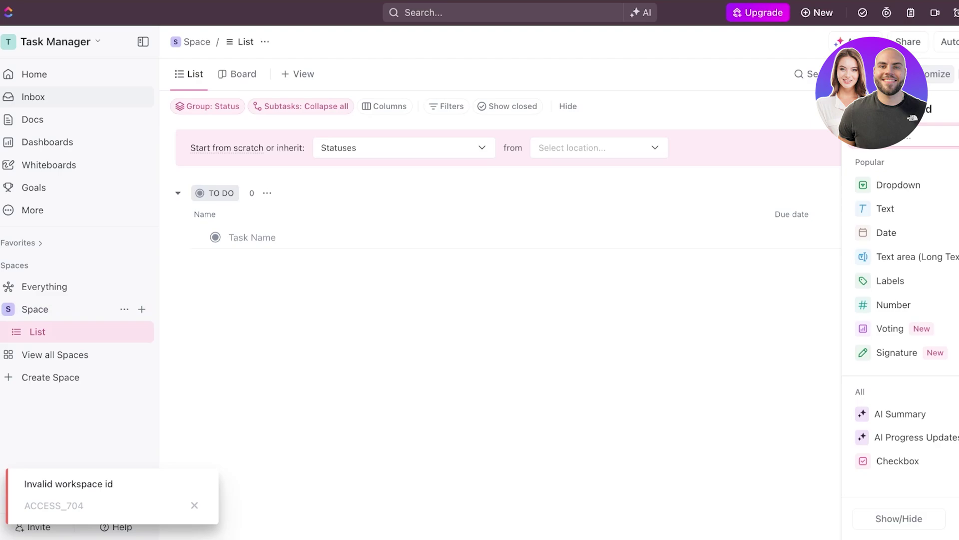
{"action": "left_click", "coordinate": [60, 42]}
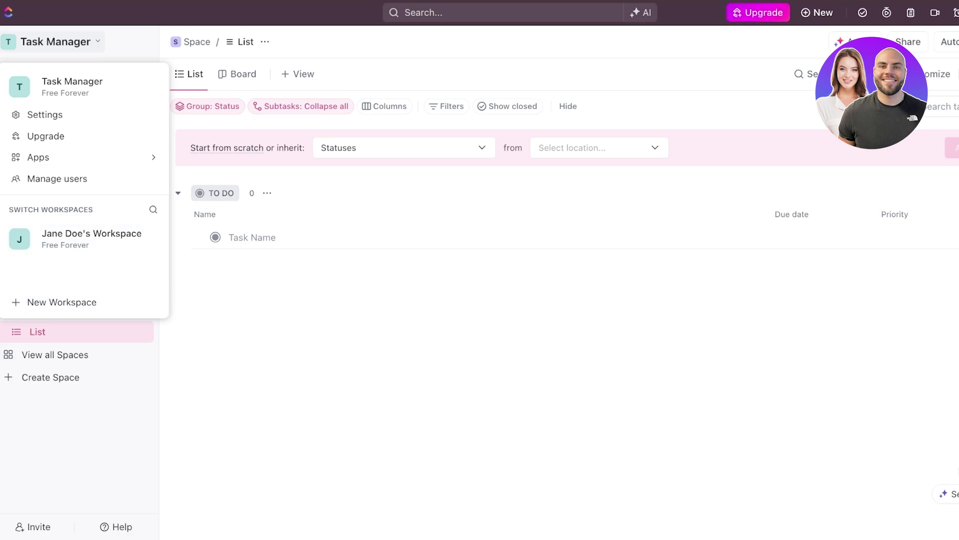
{"action": "key", "text": "Escape"}
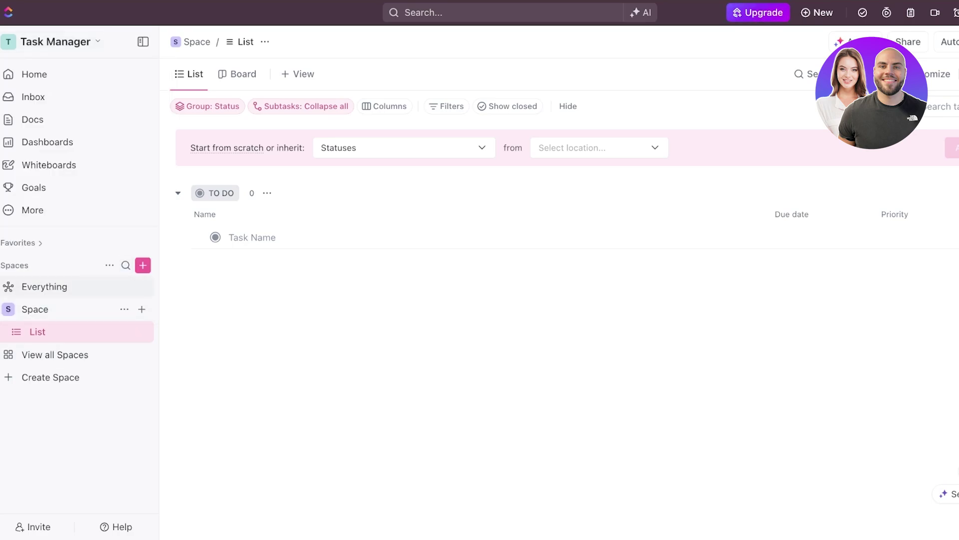
{"action": "left_click", "coordinate": [55, 41]}
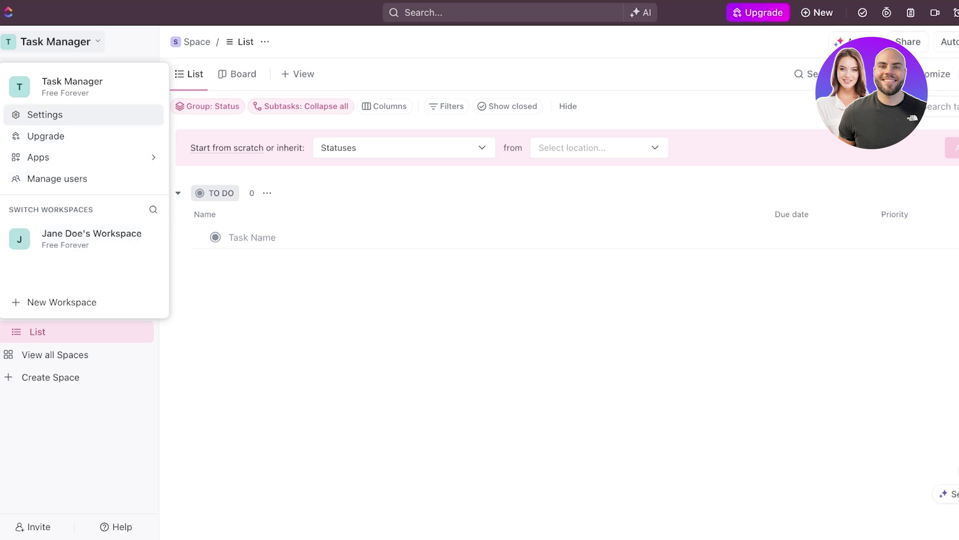
{"action": "key", "text": "Escape"}
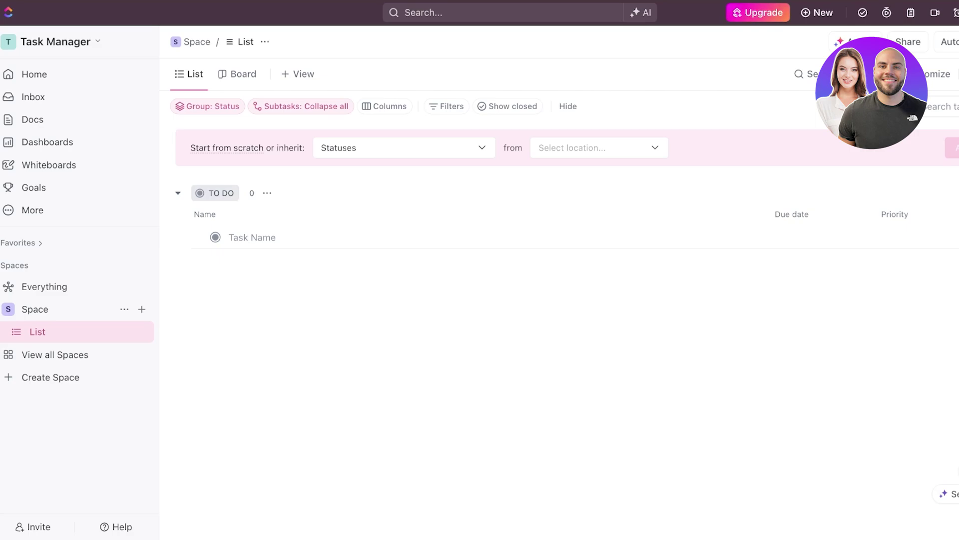
Step: Look through the workspace's Home, Inbox, Docs, Dashboards, Whiteboards and Goals sections
{"action": "left_click", "coordinate": [34, 73]}
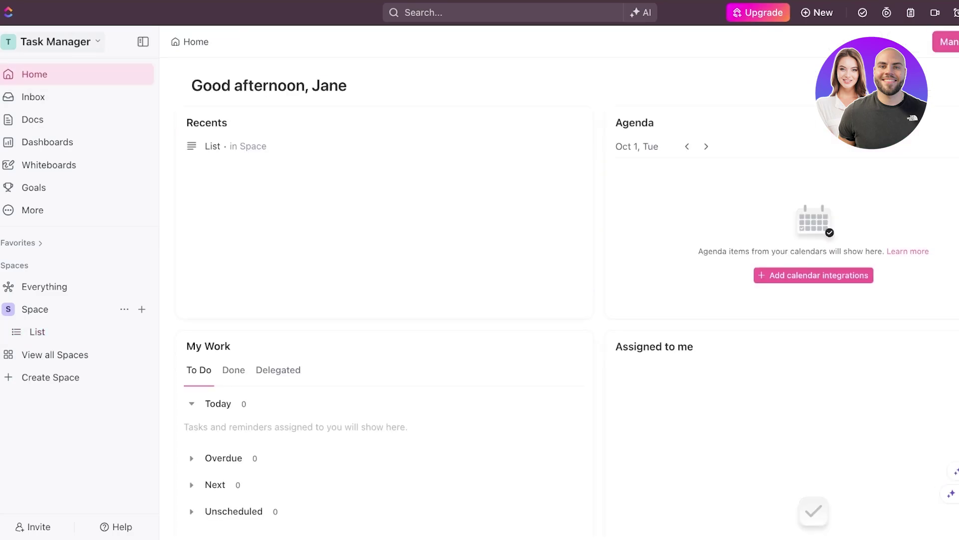
{"action": "left_click", "coordinate": [33, 96]}
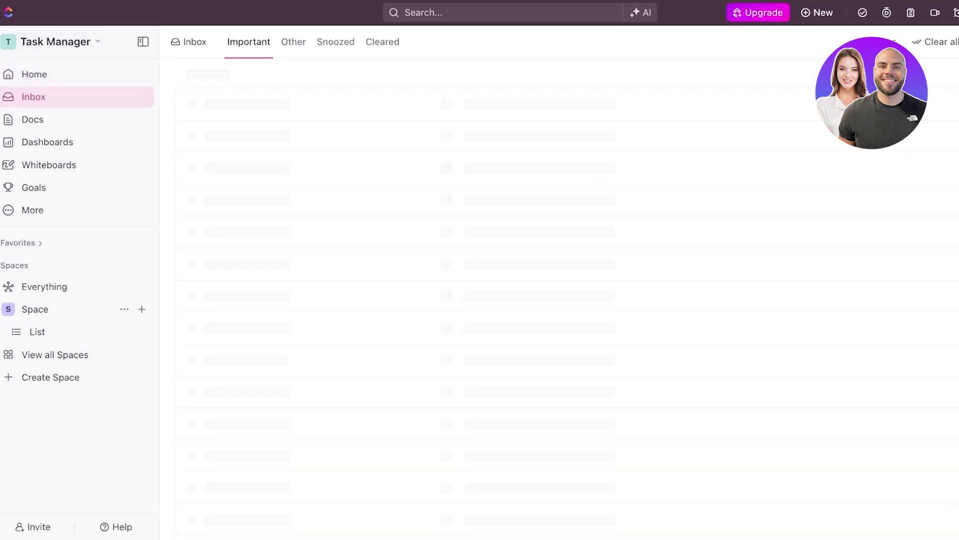
{"action": "left_click", "coordinate": [33, 119]}
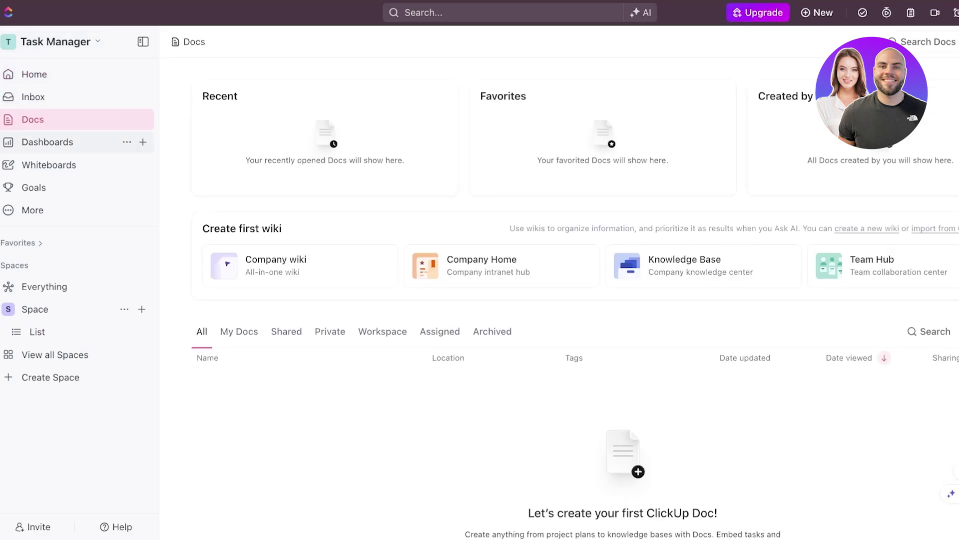
{"action": "left_click", "coordinate": [47, 141]}
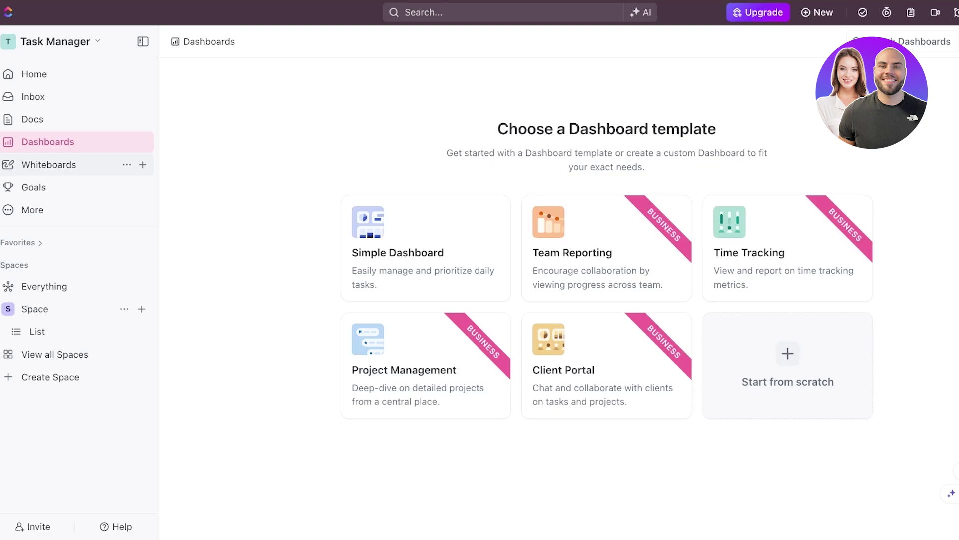
{"action": "left_click", "coordinate": [49, 165]}
{"action": "left_click", "coordinate": [33, 187]}
{"action": "left_click", "coordinate": [32, 210]}
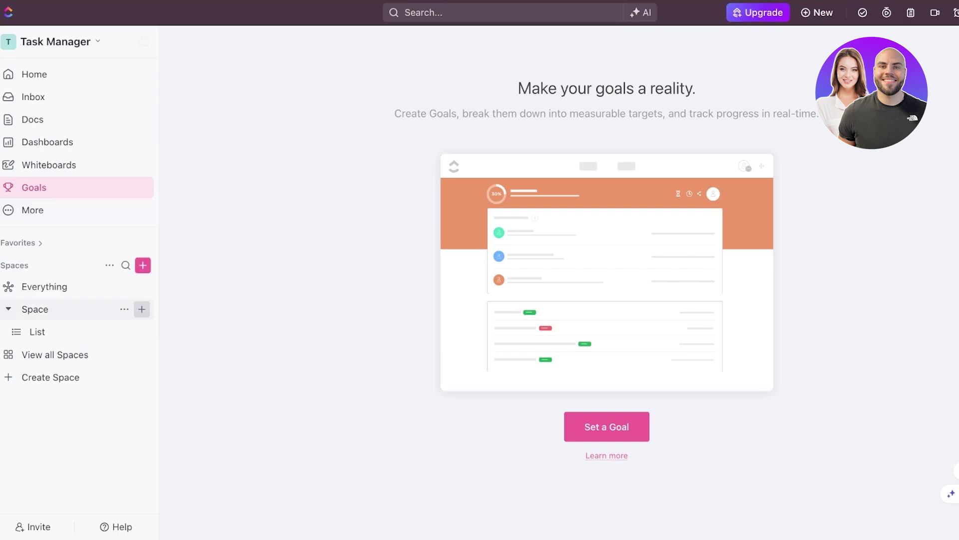
Step: Expand the Favorites and view Everything, the default Space, its List and the overview of all Spaces
{"action": "left_click", "coordinate": [22, 243]}
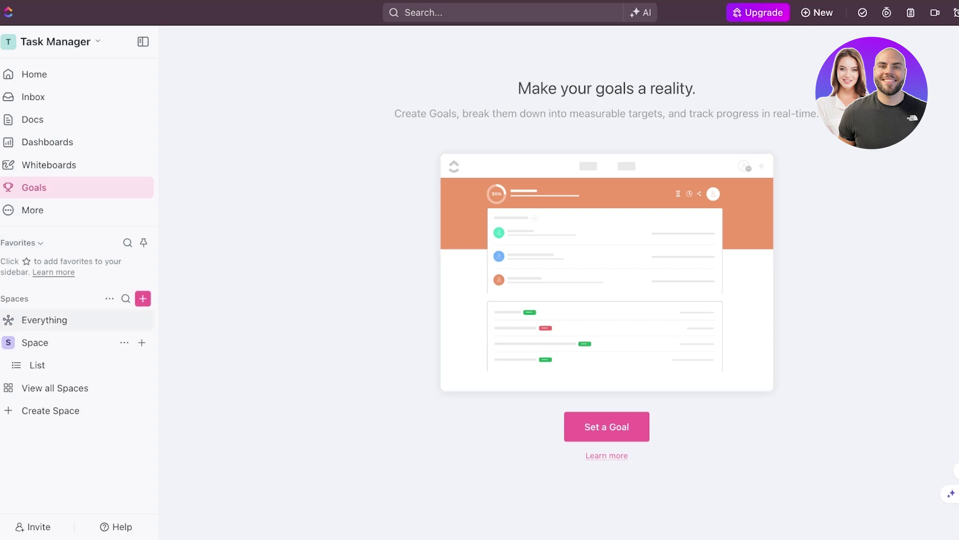
{"action": "left_click", "coordinate": [44, 320]}
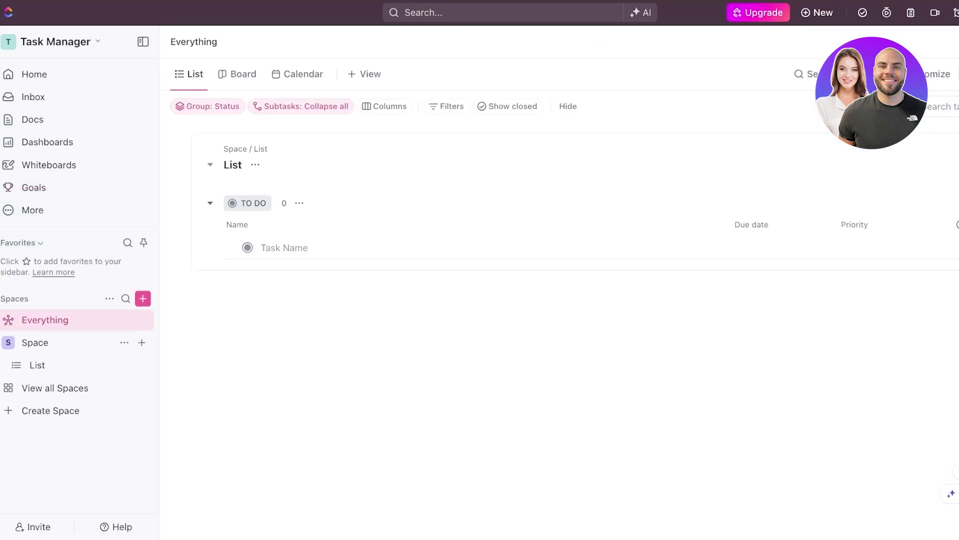
{"action": "left_click", "coordinate": [35, 342]}
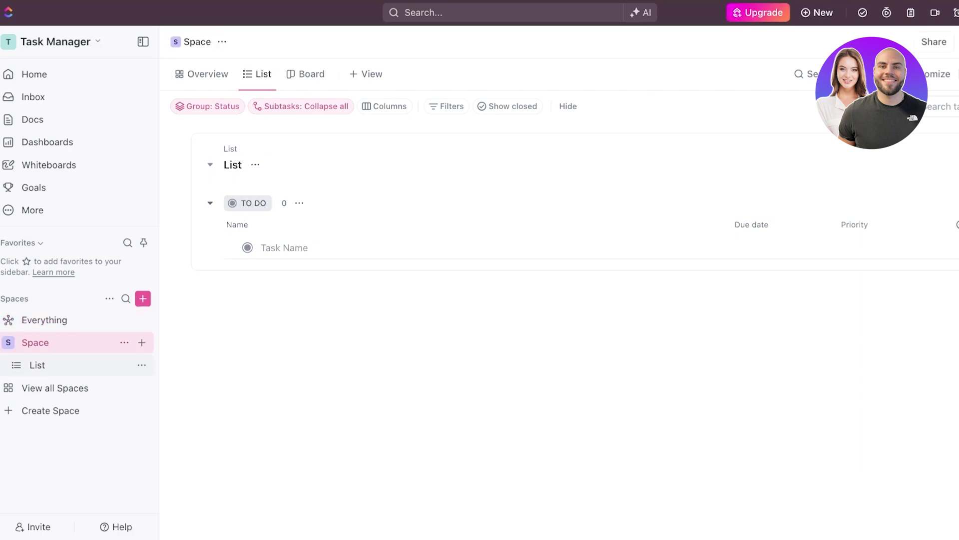
{"action": "left_click", "coordinate": [37, 365]}
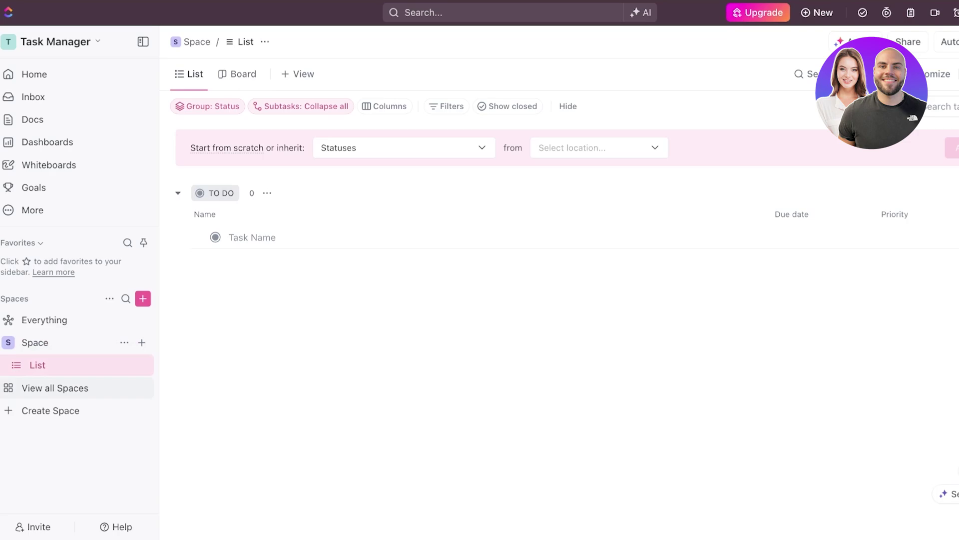
{"action": "left_click", "coordinate": [55, 387]}
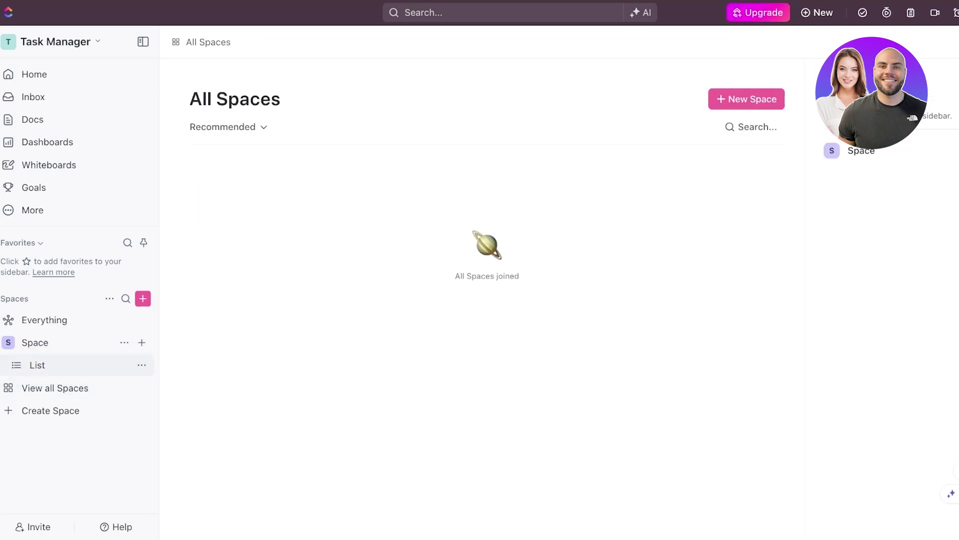
Step: Delete the default Space, confirming the deletion with its name "Space"
{"action": "left_click", "coordinate": [122, 365]}
{"action": "left_click", "coordinate": [124, 343]}
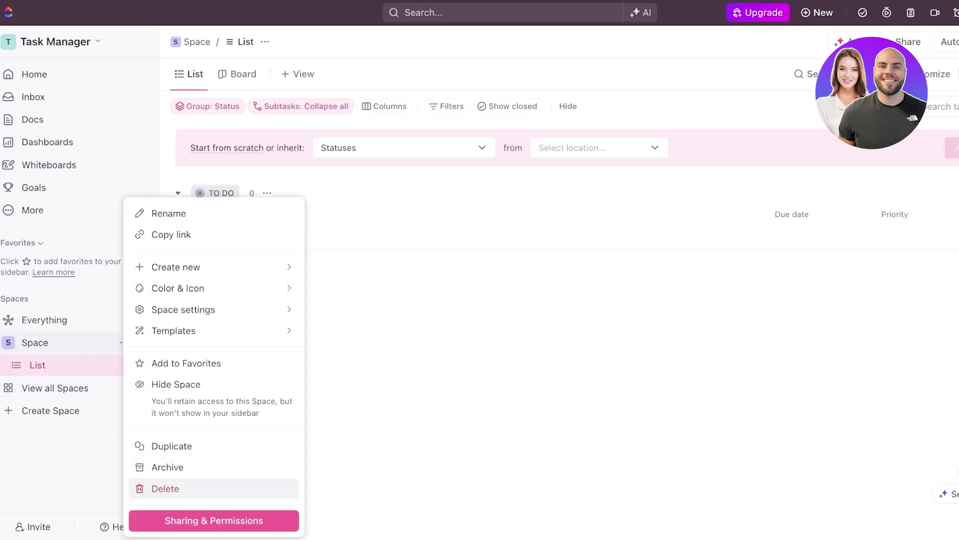
{"action": "left_click", "coordinate": [161, 487]}
{"action": "type", "text": "Space"}
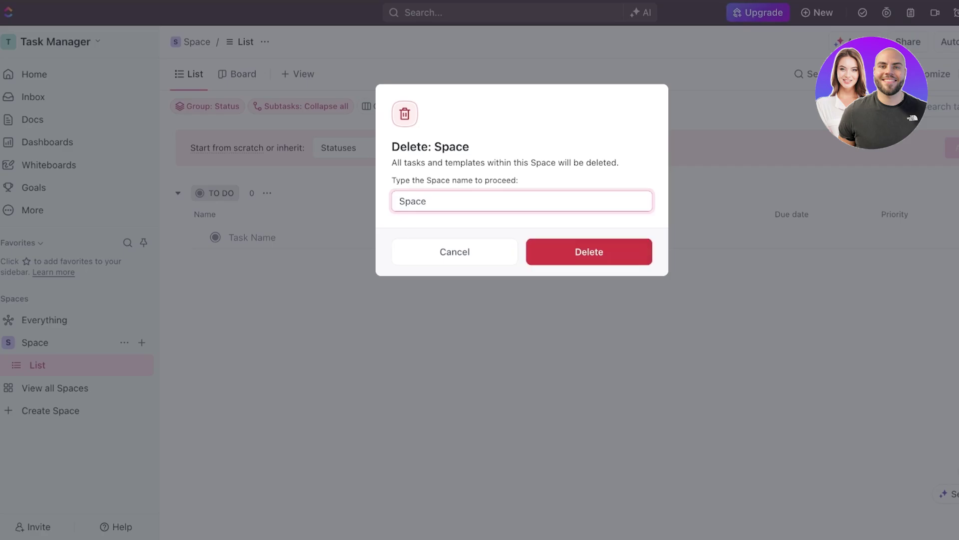
{"action": "key", "text": "Return"}
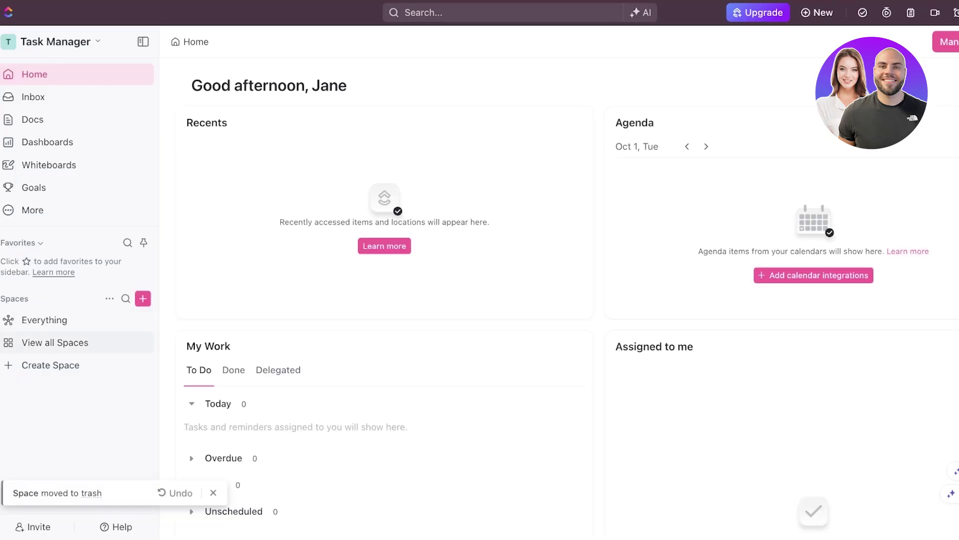
Step: Start creating a new Space and choose to build it from a template
{"action": "left_click", "coordinate": [45, 320]}
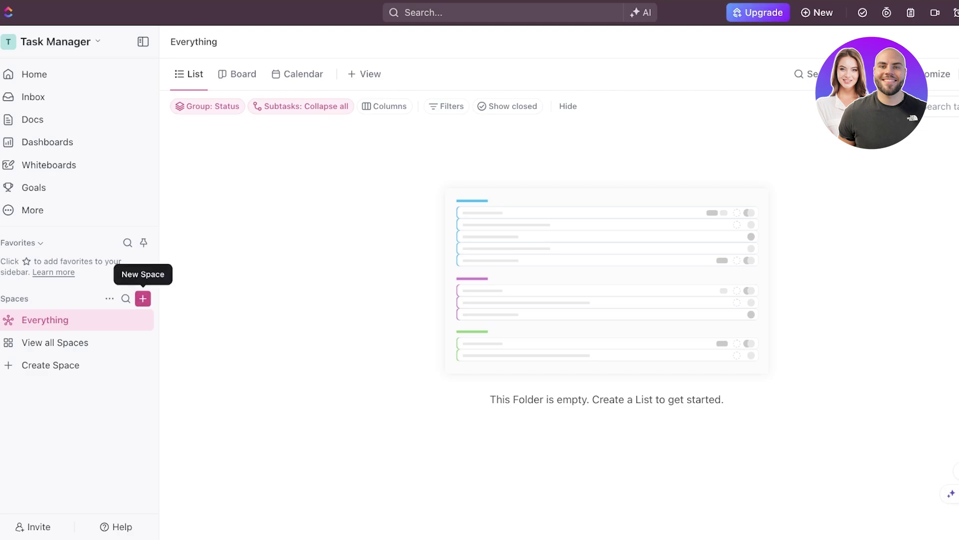
{"action": "left_click", "coordinate": [143, 298]}
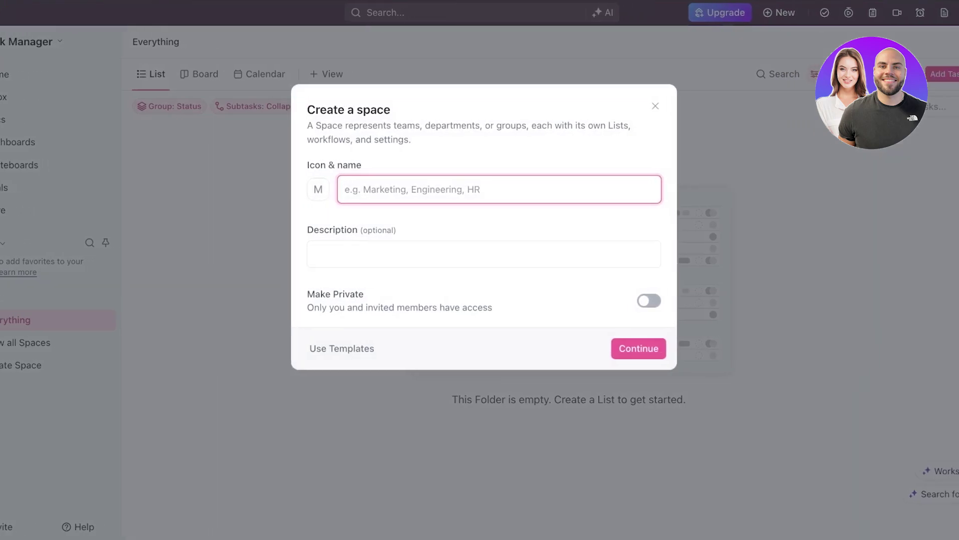
{"action": "type", "text": "M"}
{"action": "key", "text": "BackSpace"}
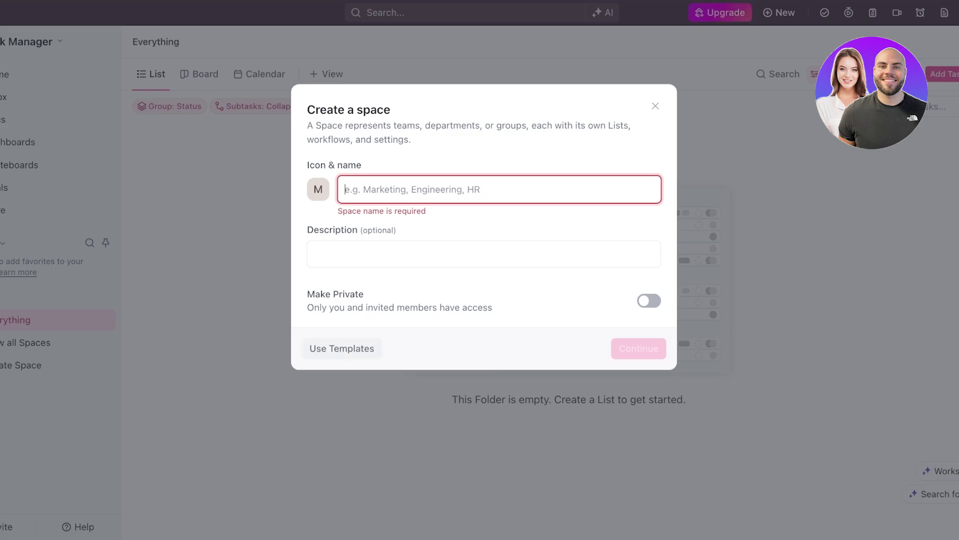
{"action": "left_click", "coordinate": [342, 349]}
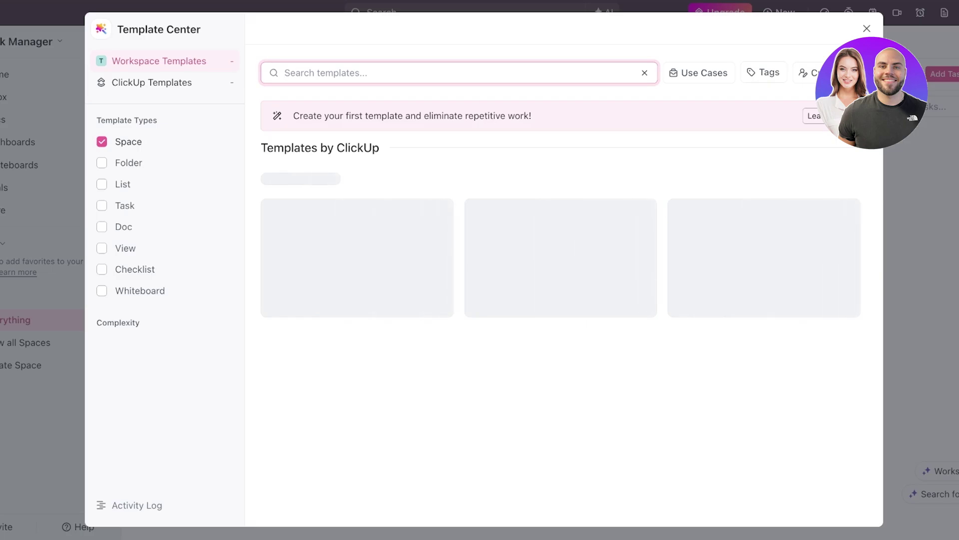
Step: Search the Space templates for "task manager", shorten the search to "task" and browse the results
{"action": "type", "text": "task"}
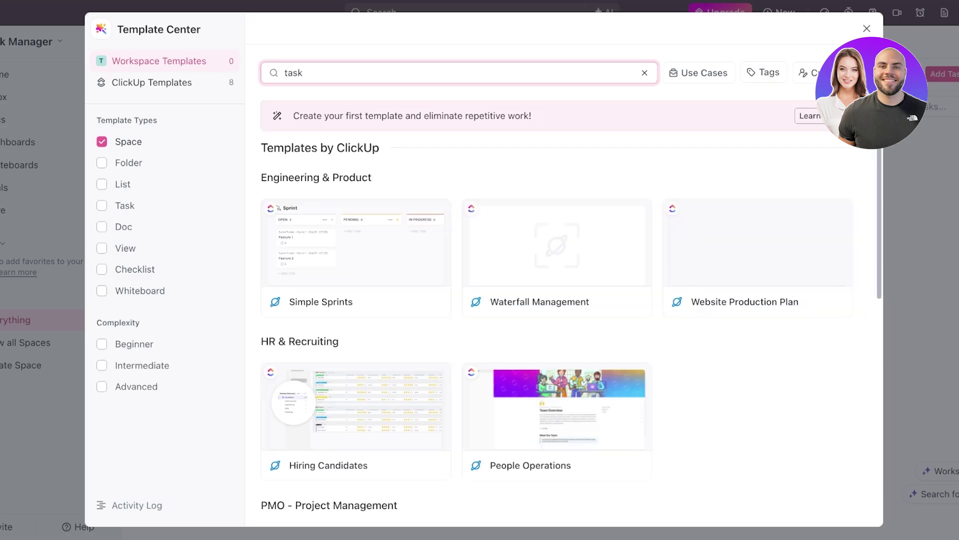
{"action": "type", "text": " manager"}
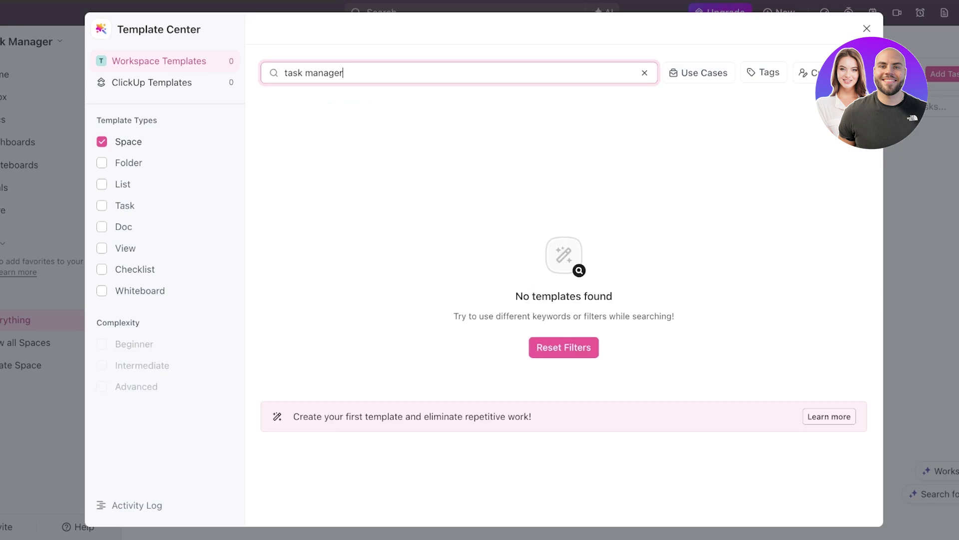
{"action": "key", "text": "BackSpace"}
{"action": "key", "text": "BackSpace"}
{"action": "key", "text": "BackSpace"}
{"action": "key", "text": "BackSpace"}
{"action": "key", "text": "BackSpace"}
{"action": "key", "text": "BackSpace"}
{"action": "key", "text": "BackSpace"}
{"action": "key", "text": "BackSpace"}
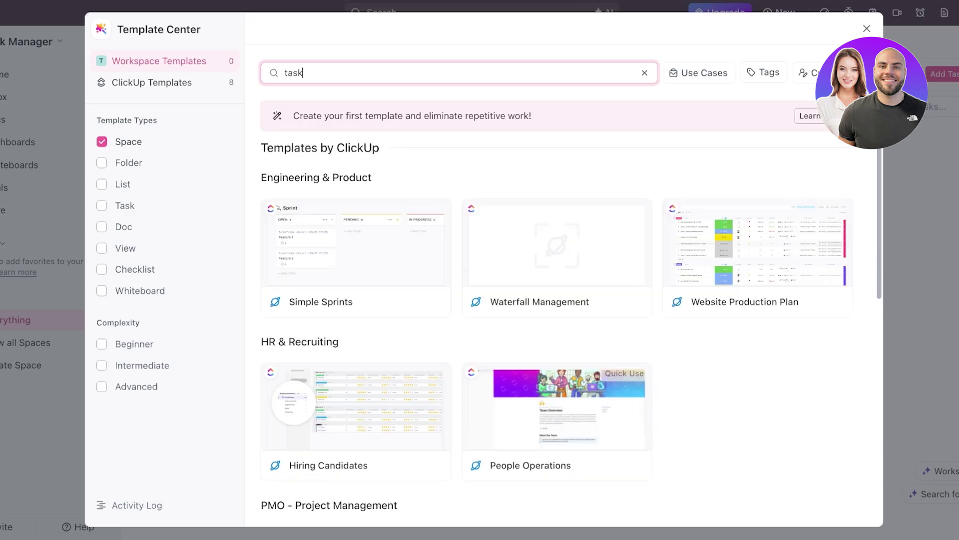
{"action": "scroll", "coordinate": [565, 300], "scroll_direction": "down", "scroll_amount": 10}
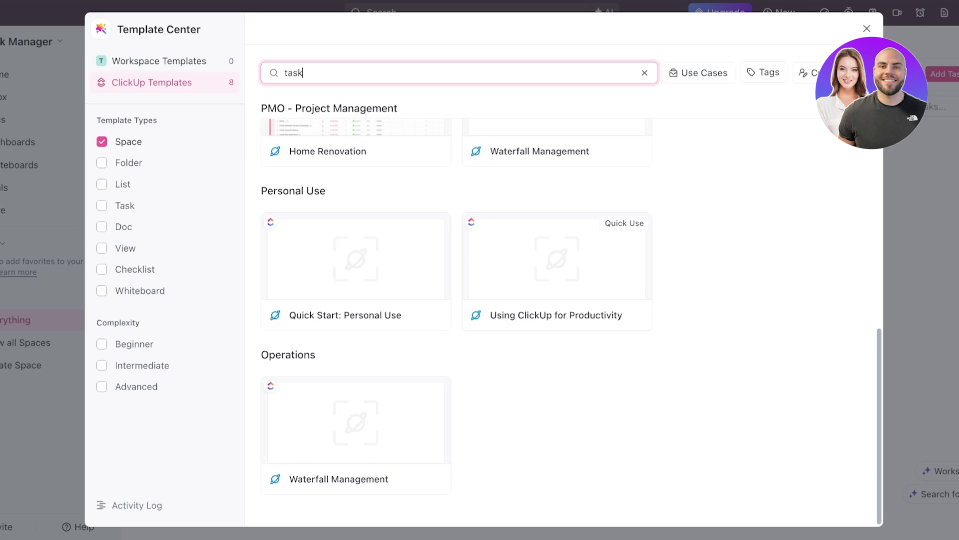
{"action": "scroll", "coordinate": [558, 260], "scroll_direction": "up", "scroll_amount": 10}
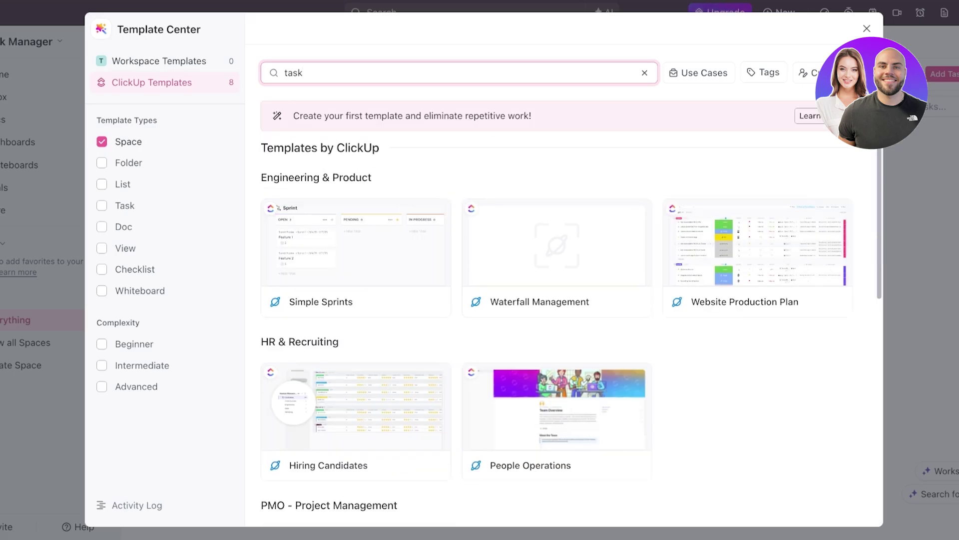
Step: Leave the template search and start creating a new Space named December
{"action": "left_click", "coordinate": [867, 28]}
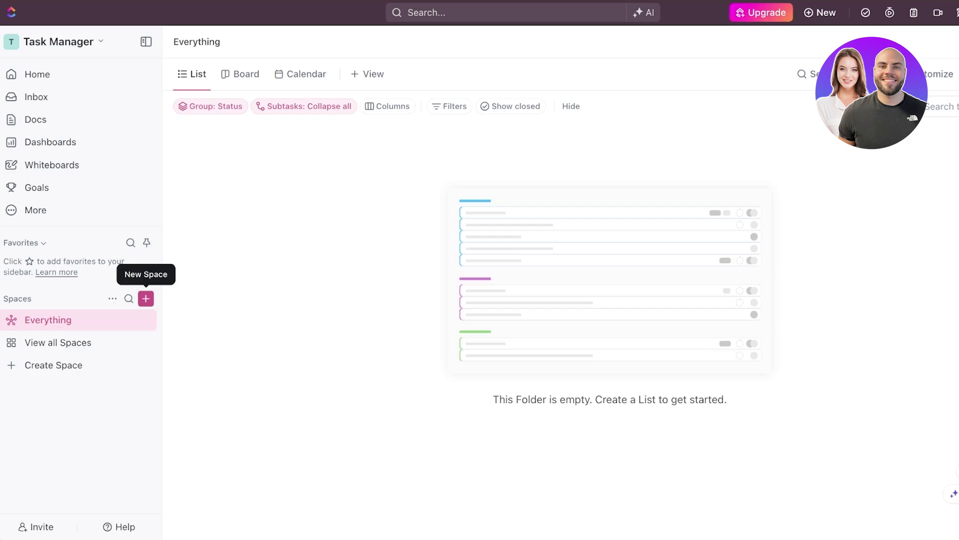
{"action": "left_click", "coordinate": [146, 299]}
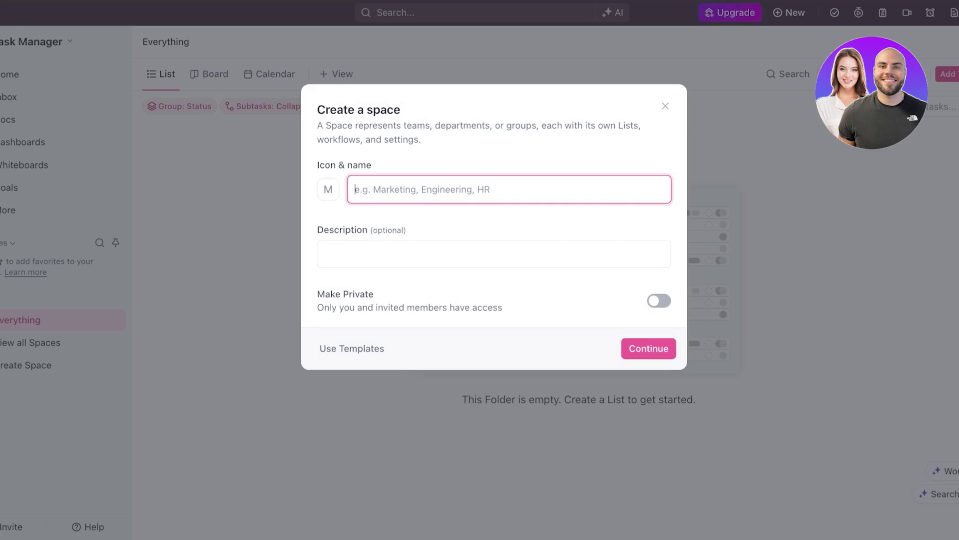
{"action": "type", "text": "De"}
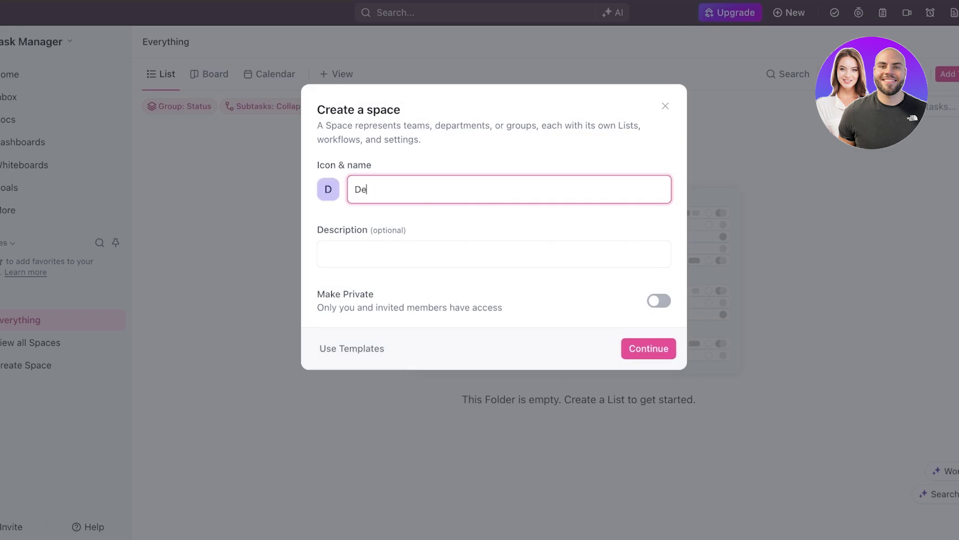
{"action": "type", "text": "cemer"}
{"action": "key", "text": "BackSpace"}
{"action": "key", "text": "BackSpace"}
{"action": "type", "text": "be"}
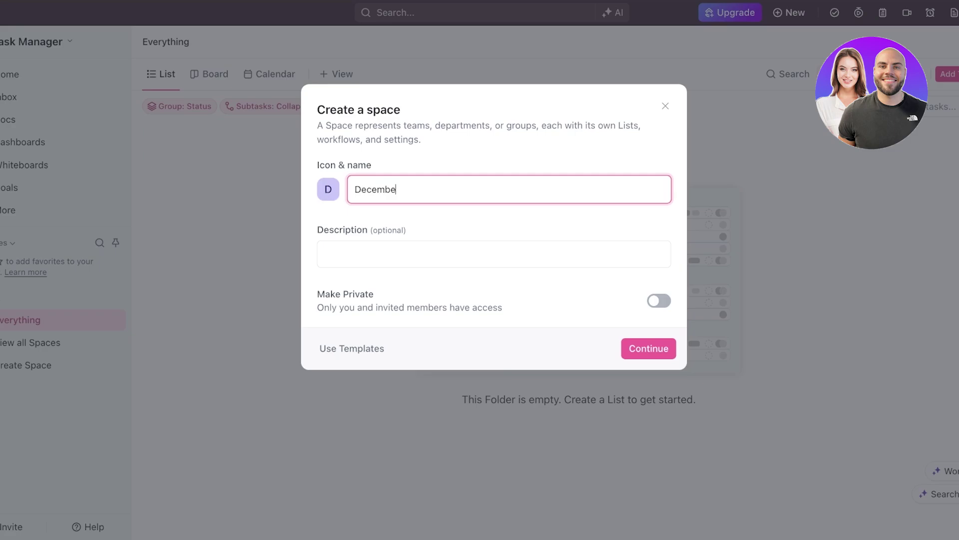
{"action": "type", "text": "r"}
Step: Give the December Space the description "Tasks and Dues" and continue to its workflow settings
{"action": "left_click", "coordinate": [325, 254]}
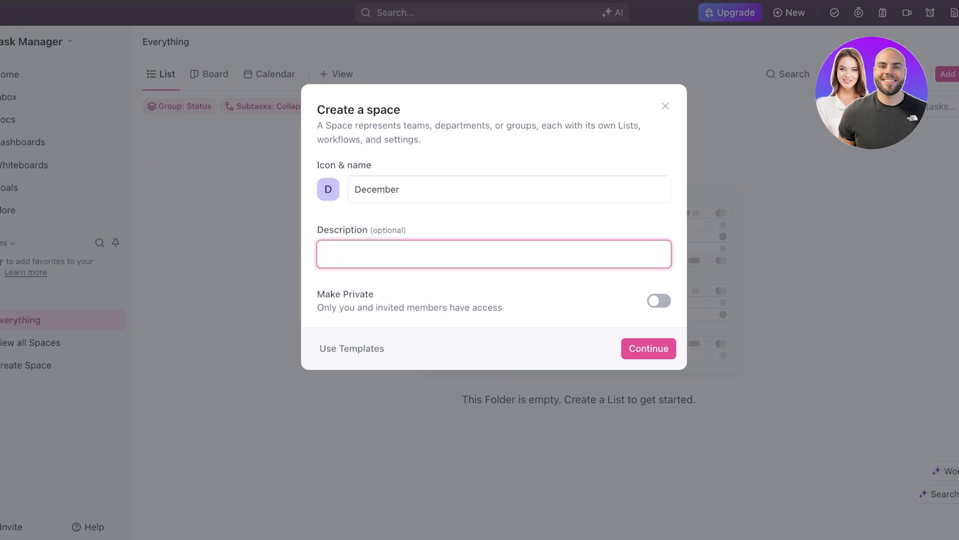
{"action": "type", "text": "Tasks and Dues"}
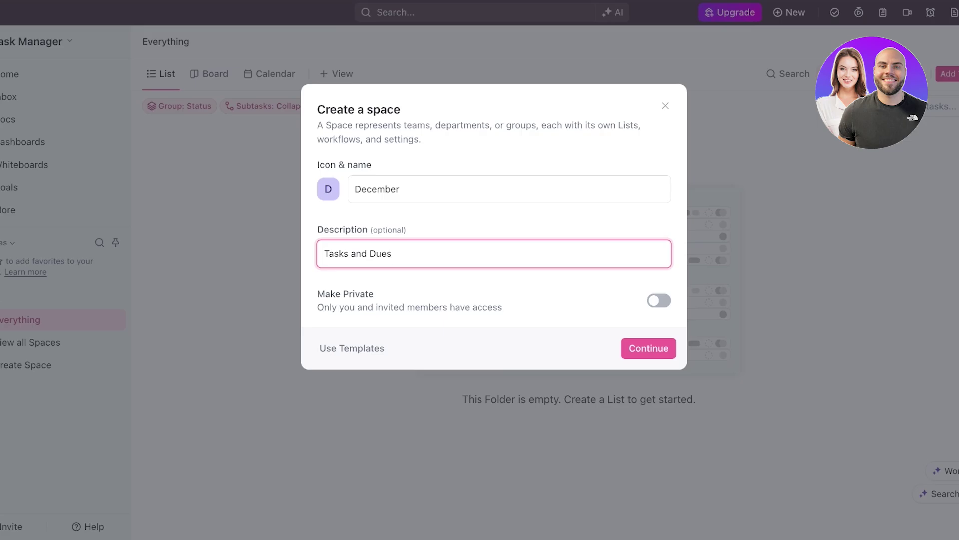
{"action": "key", "text": "Return"}
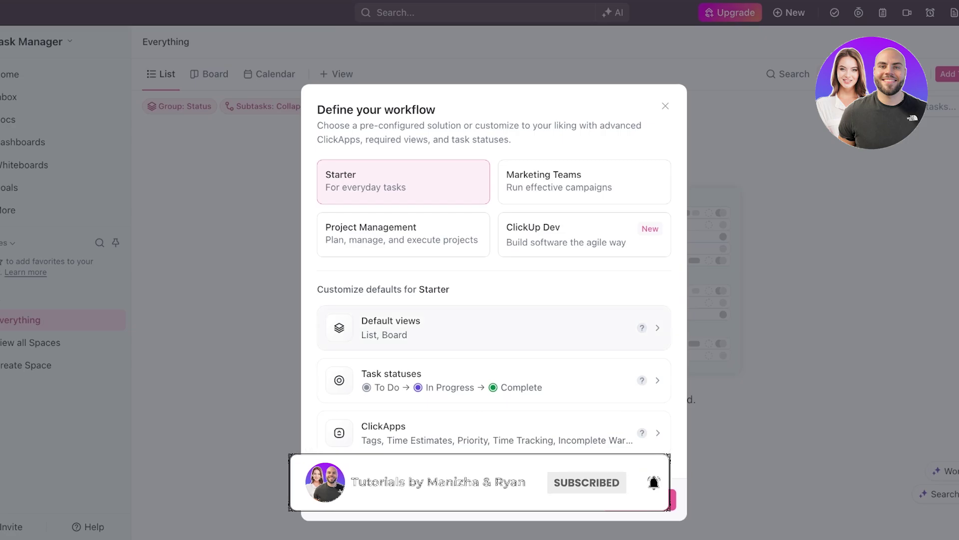
Step: Make Board the default view in the Space's default view settings
{"action": "left_click", "coordinate": [494, 328]}
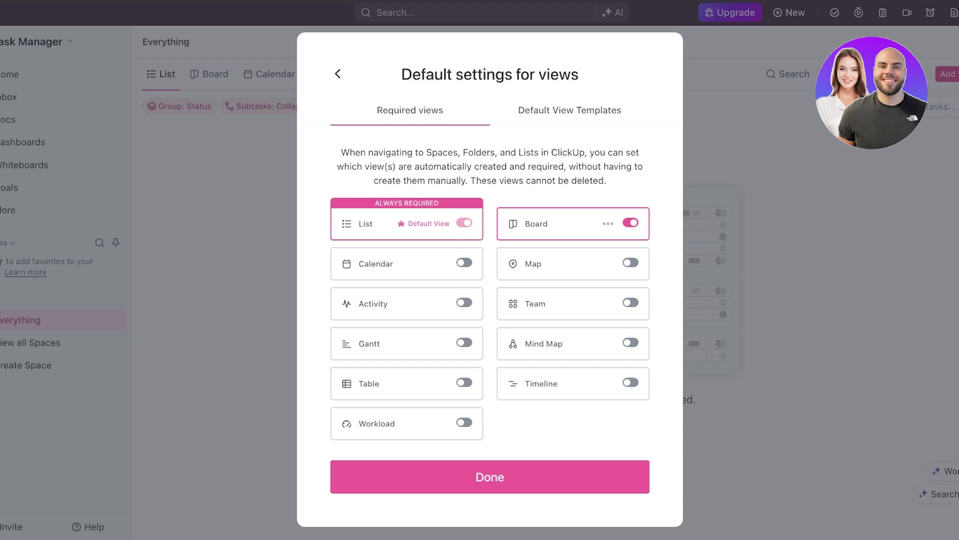
{"action": "left_click", "coordinate": [608, 223]}
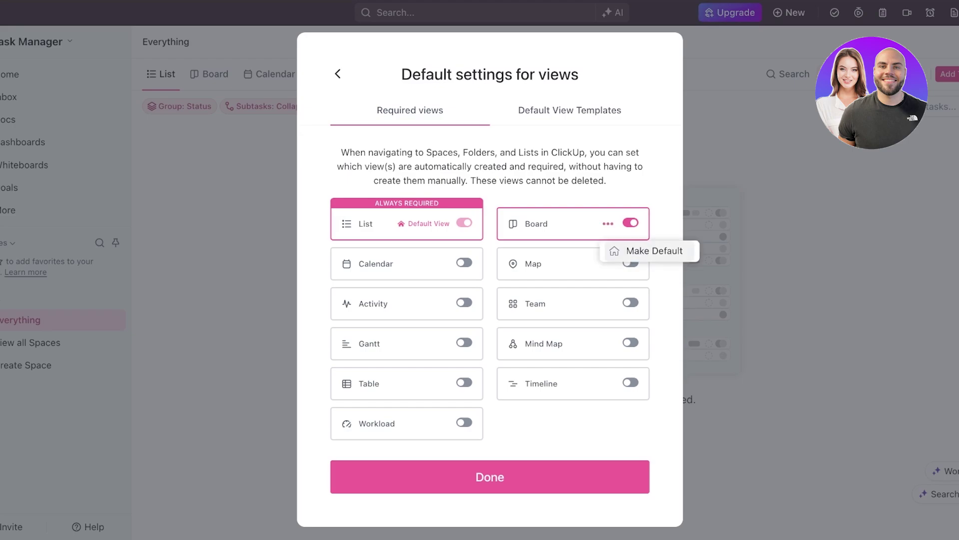
{"action": "left_click", "coordinate": [637, 251]}
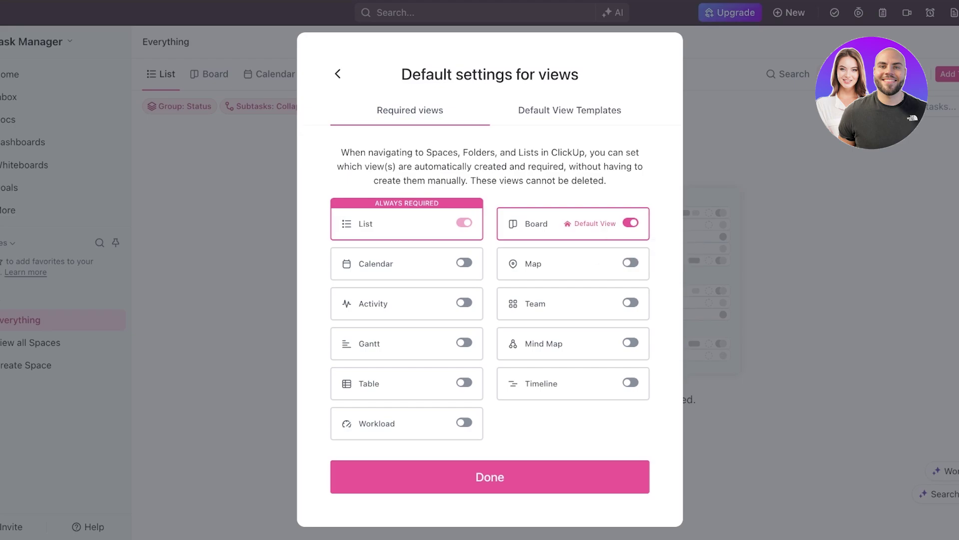
Step: Enable Calendar, Gantt and Timeline as required views and save the view settings
{"action": "left_click", "coordinate": [442, 263]}
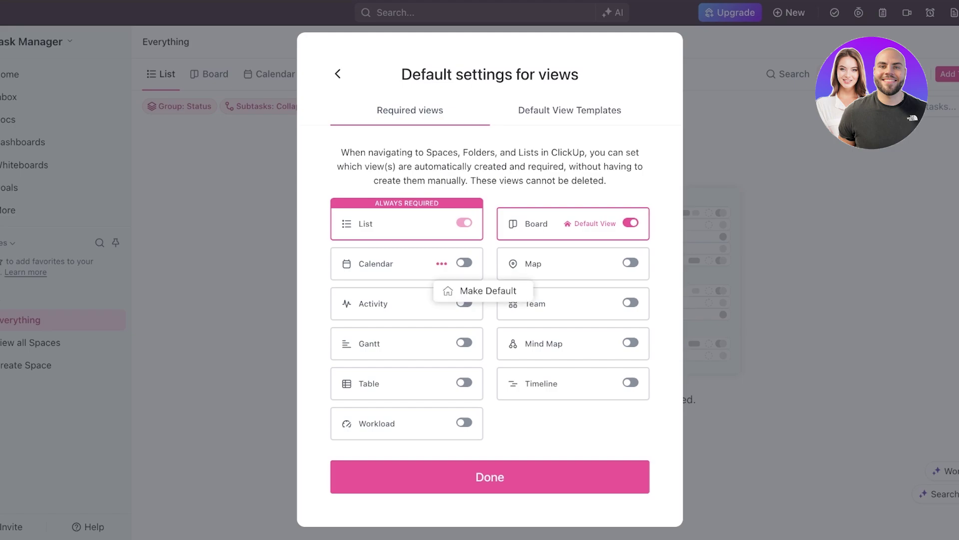
{"action": "left_click", "coordinate": [464, 262]}
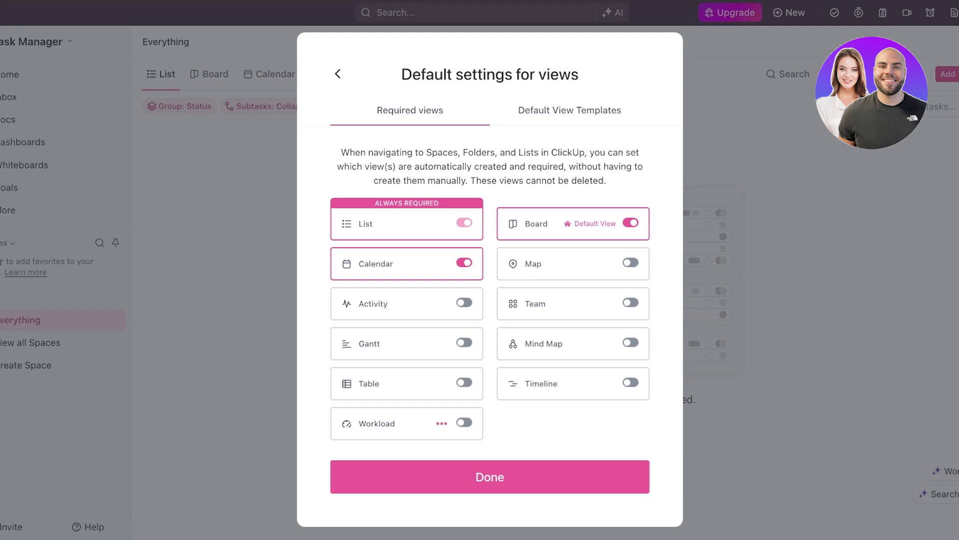
{"action": "left_click", "coordinate": [464, 342]}
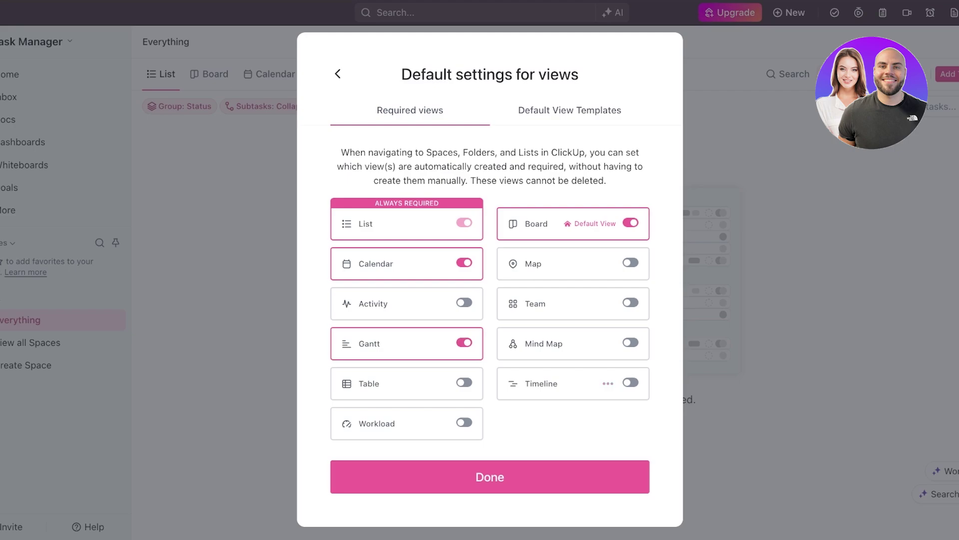
{"action": "left_click", "coordinate": [631, 382]}
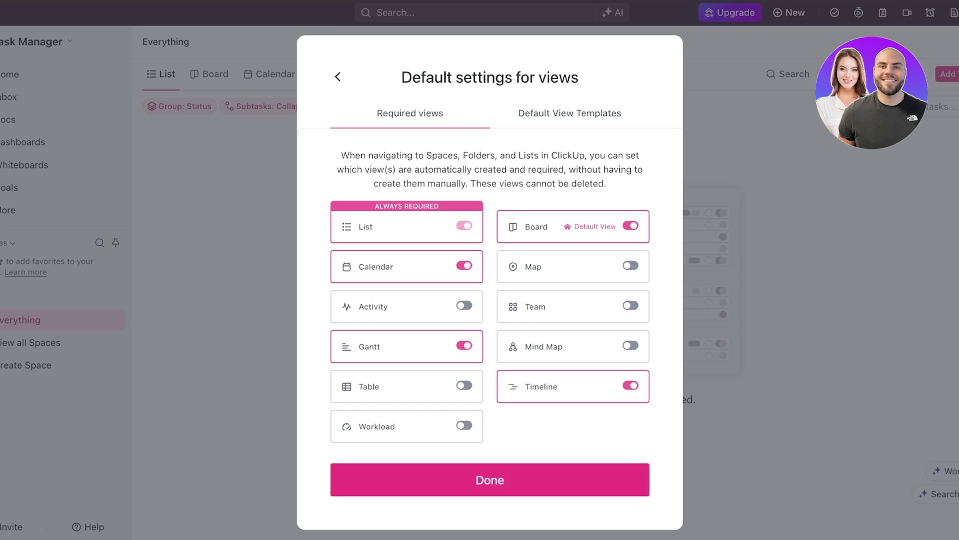
{"action": "left_click", "coordinate": [490, 480]}
Step: Edit the December task statuses and rename the TO DO status as PERSONAL
{"action": "left_click", "coordinate": [494, 379]}
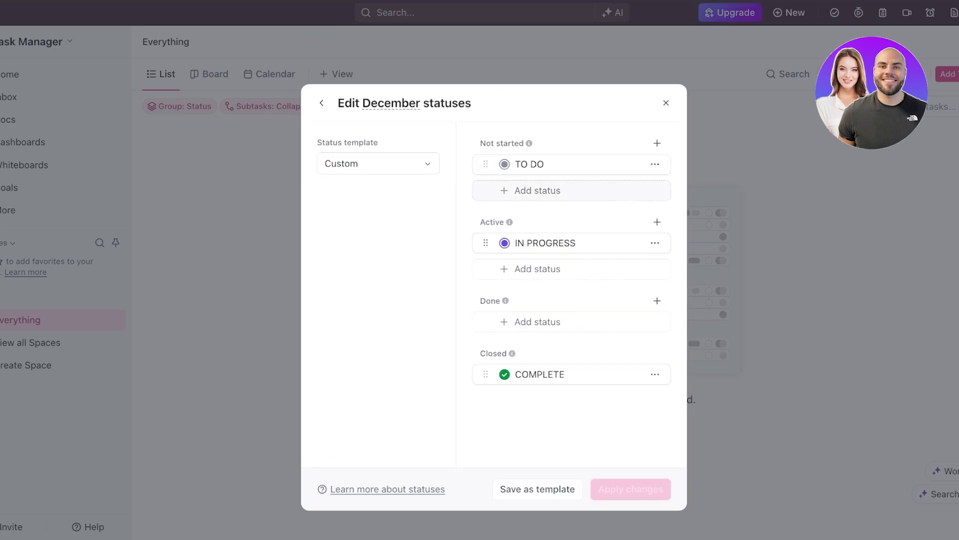
{"action": "left_click", "coordinate": [544, 164]}
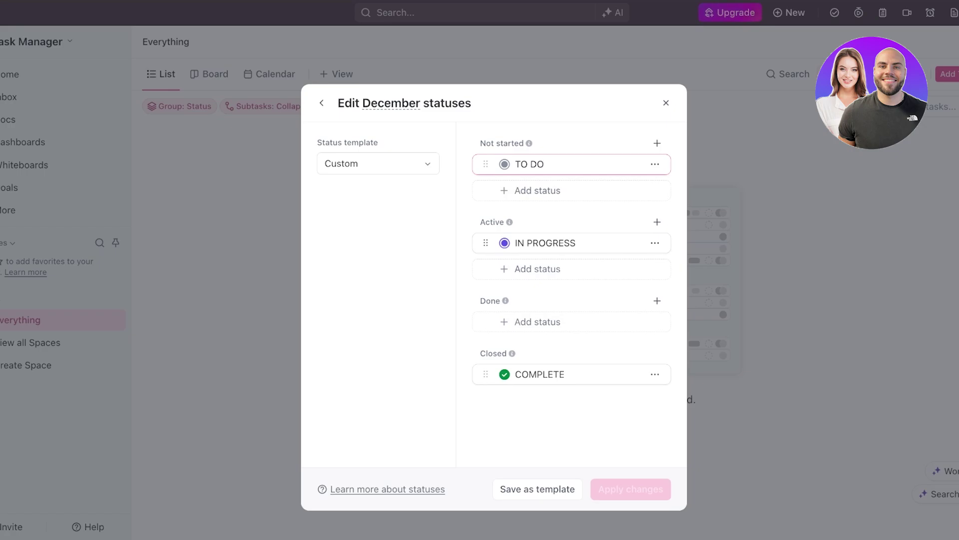
{"action": "key", "text": "alt+shift+Left"}
{"action": "key", "text": "alt+shift+Left"}
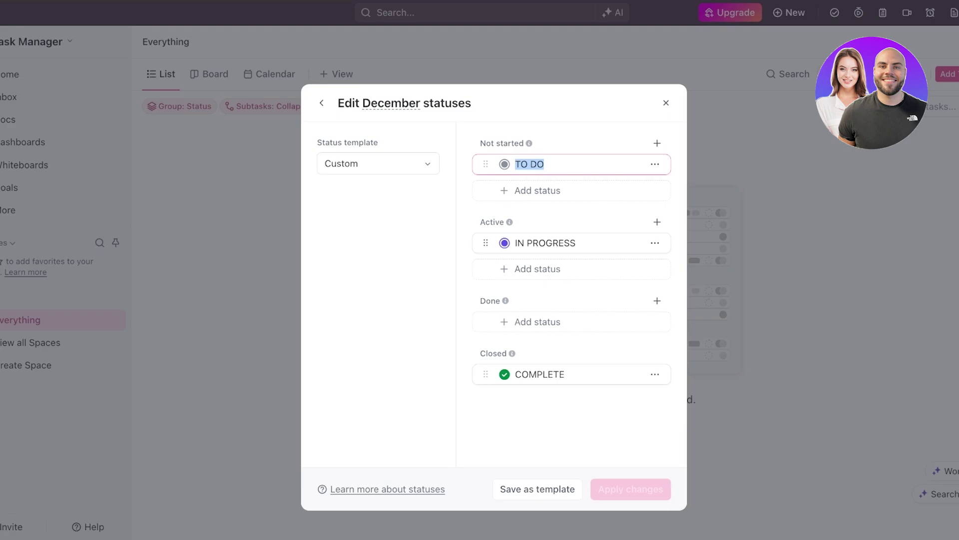
{"action": "left_click", "coordinate": [545, 164]}
{"action": "left_click", "coordinate": [538, 269]}
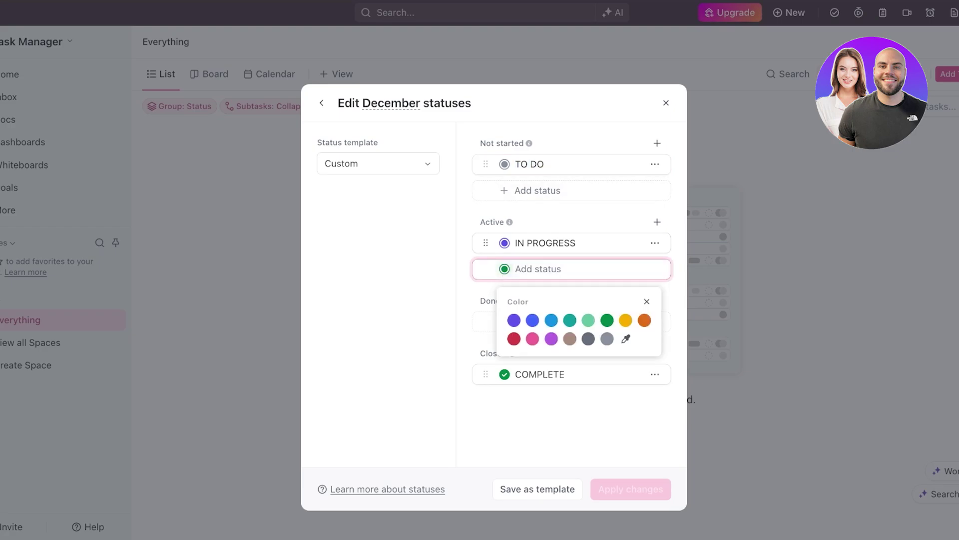
{"action": "triple_click", "coordinate": [539, 164]}
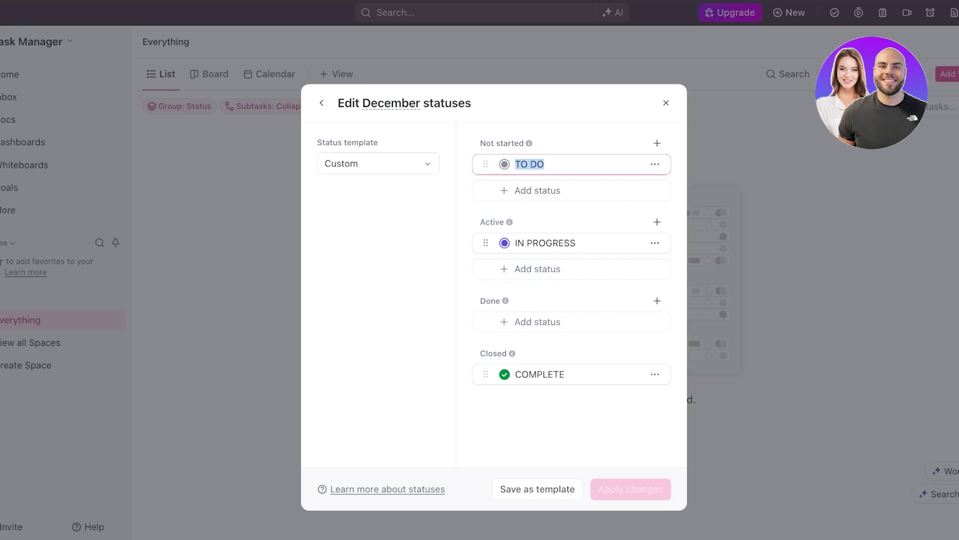
{"action": "type", "text": "PERSONAL"}
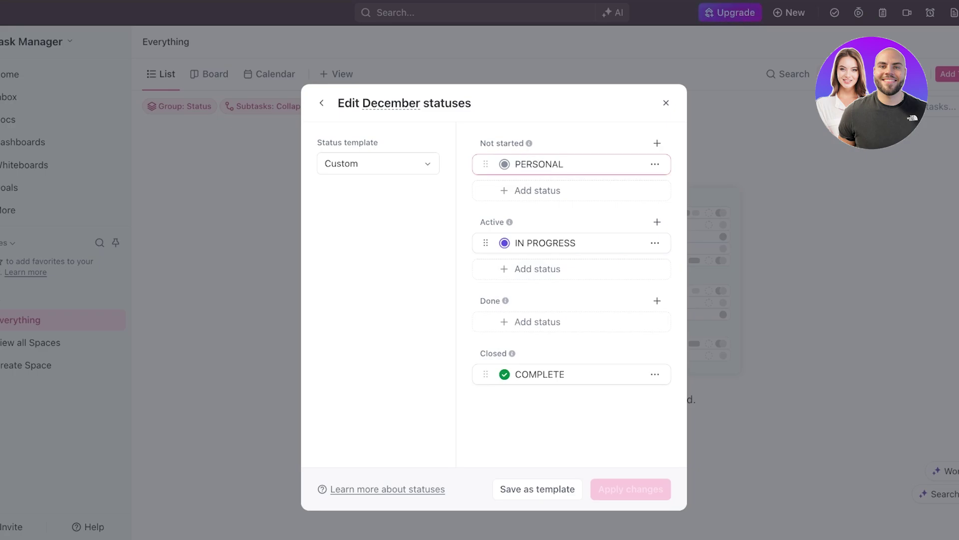
{"action": "key", "text": "Return"}
Step: Add a dark gray status named WORK under Not started
{"action": "left_click", "coordinate": [589, 260]}
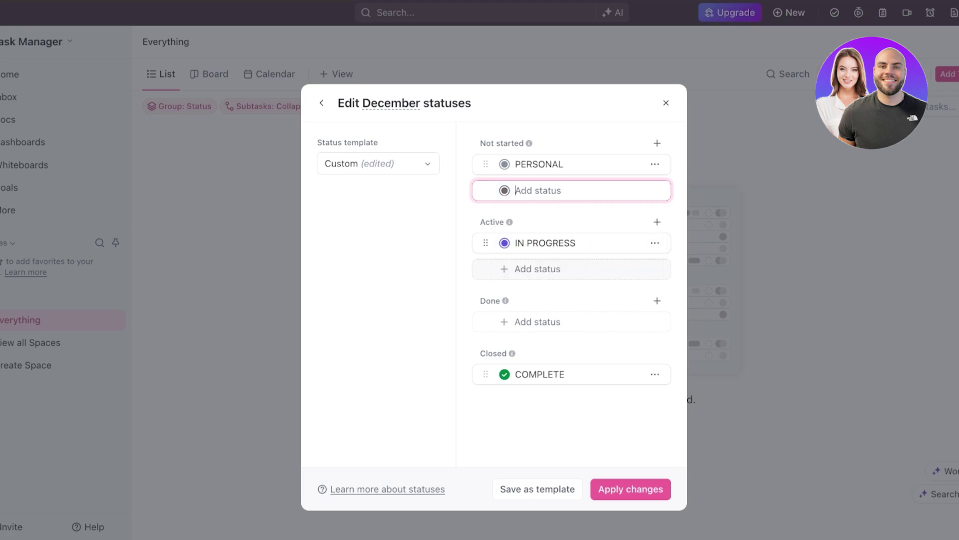
{"action": "type", "text": "WORK"}
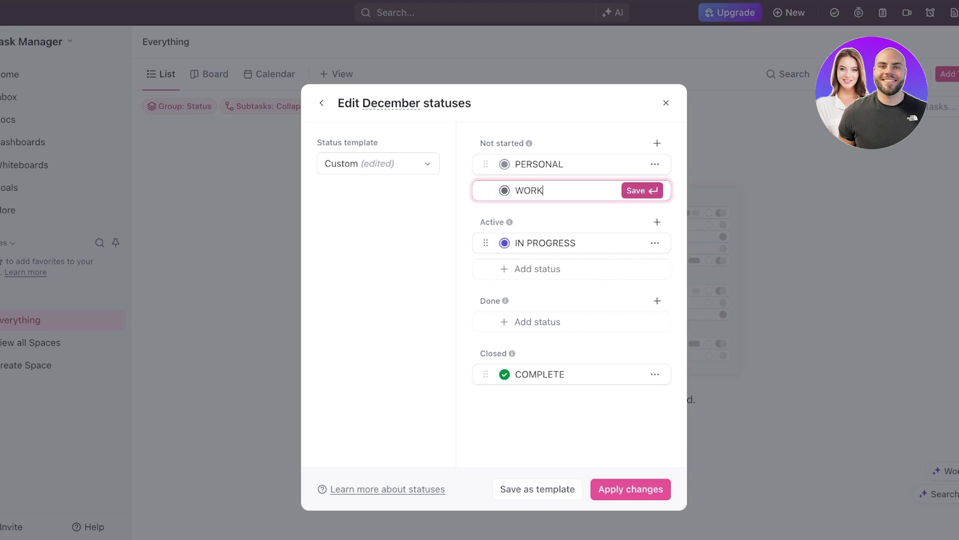
{"action": "key", "text": "Return"}
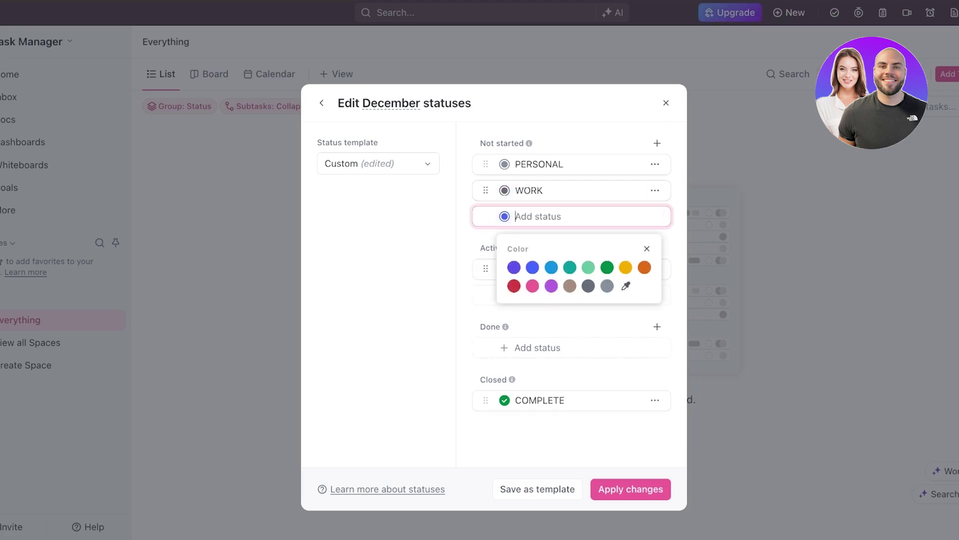
Step: Add a light gray status named MICELLANIOUS under Not started and recolor WORK to the same light gray
{"action": "type", "text": "M"}
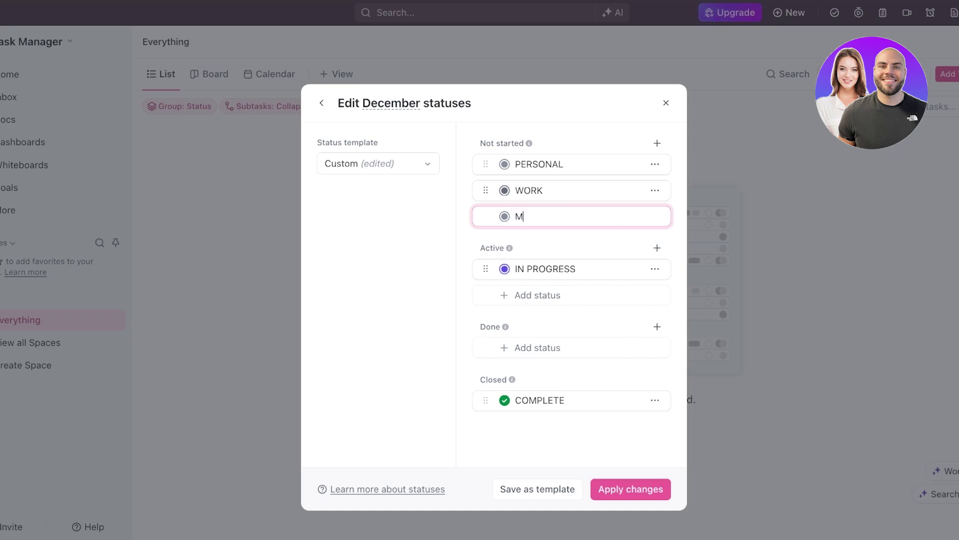
{"action": "type", "text": "ICELLANIOUS"}
{"action": "left_click", "coordinate": [585, 217]}
{"action": "left_click", "coordinate": [585, 216]}
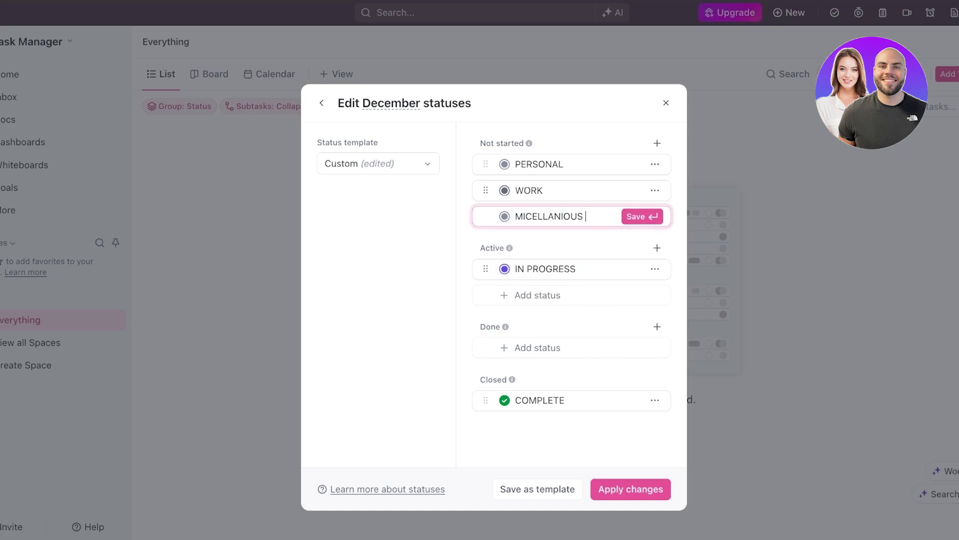
{"action": "left_click", "coordinate": [532, 216]}
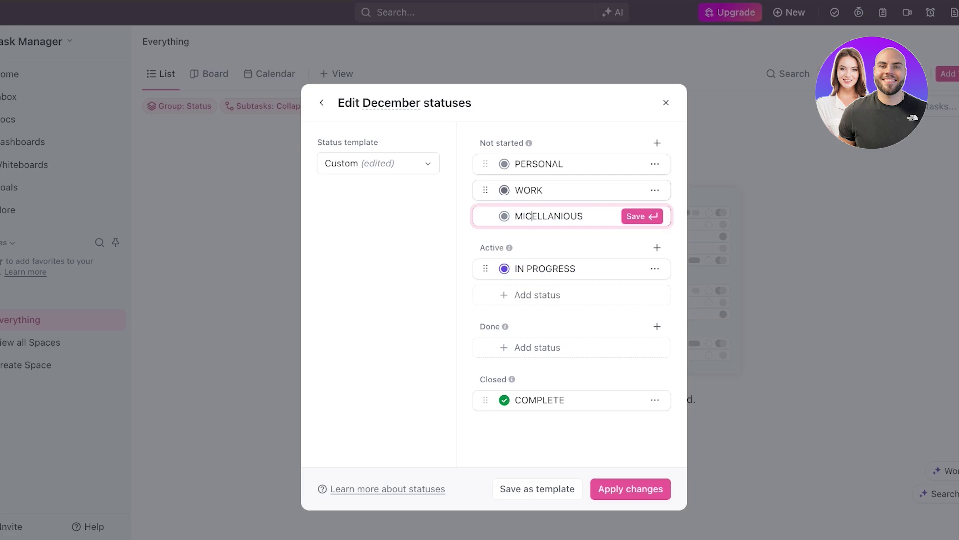
{"action": "left_click", "coordinate": [505, 190]}
{"action": "left_click", "coordinate": [609, 162]}
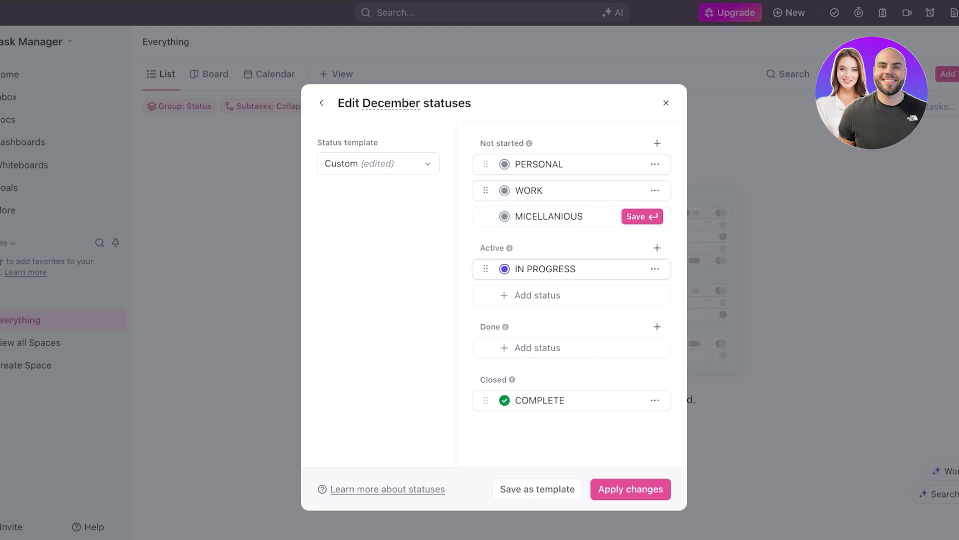
{"action": "left_click", "coordinate": [576, 269]}
{"action": "double_click", "coordinate": [572, 269]}
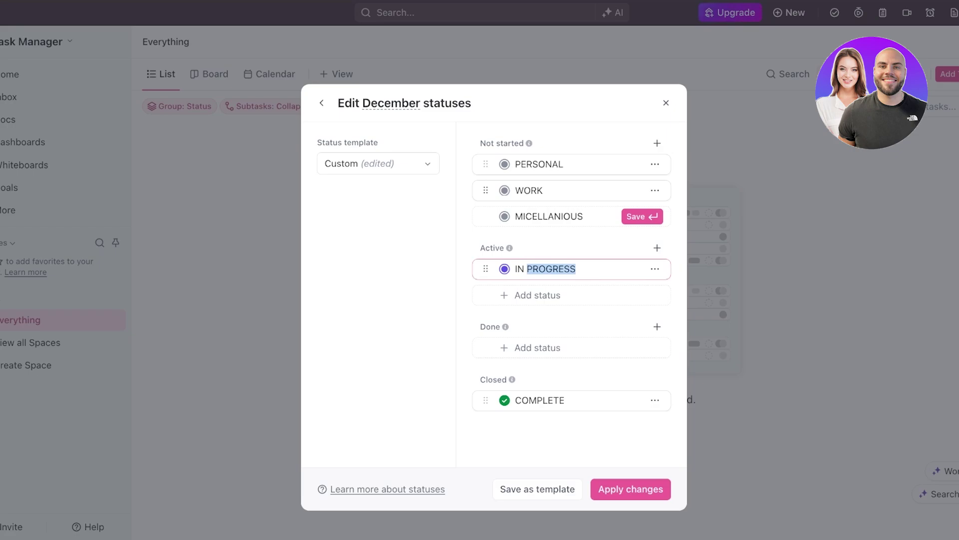
{"action": "left_click", "coordinate": [642, 217]}
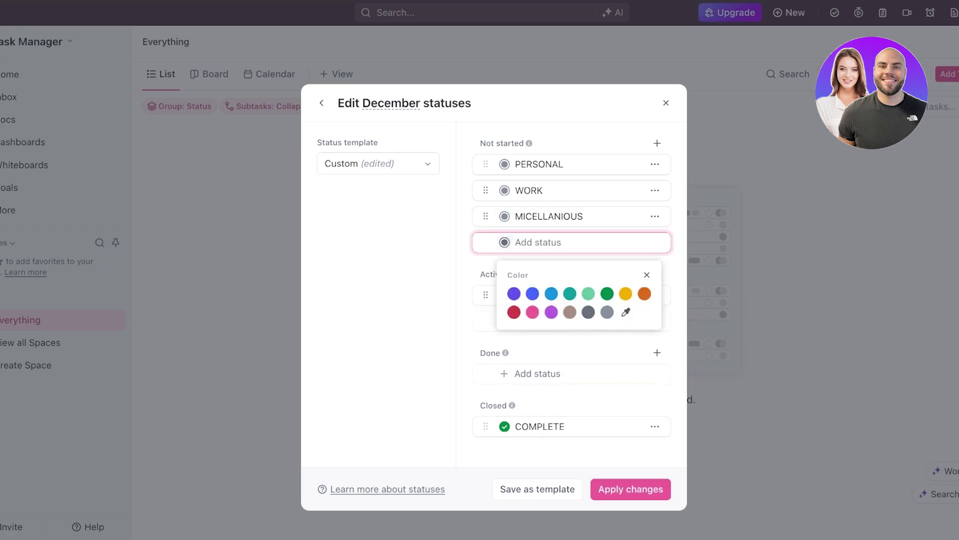
Step: Rename the IN PROGRESS status under Active as ONGOING PERSONAL
{"action": "left_click", "coordinate": [552, 295]}
{"action": "key", "text": "ctrl+a"}
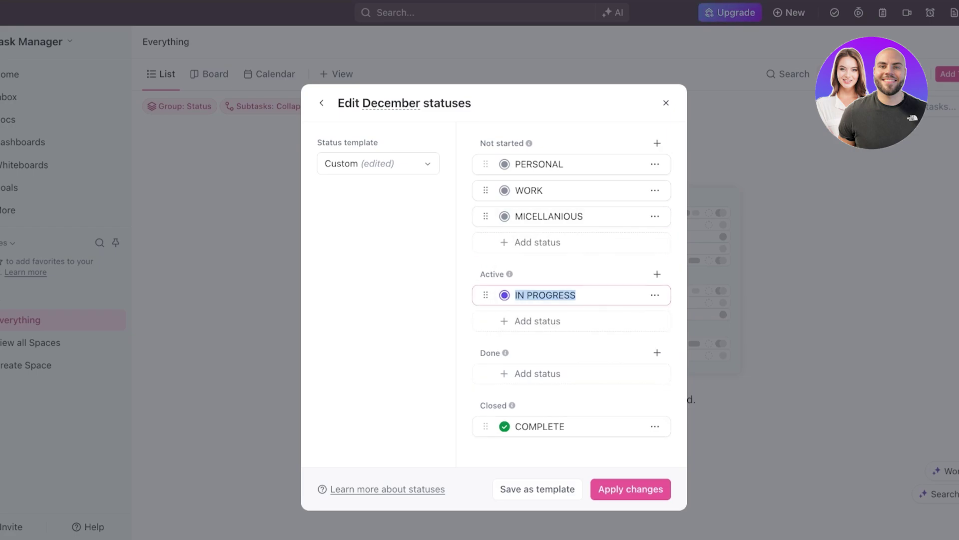
{"action": "type", "text": "ONGOING"}
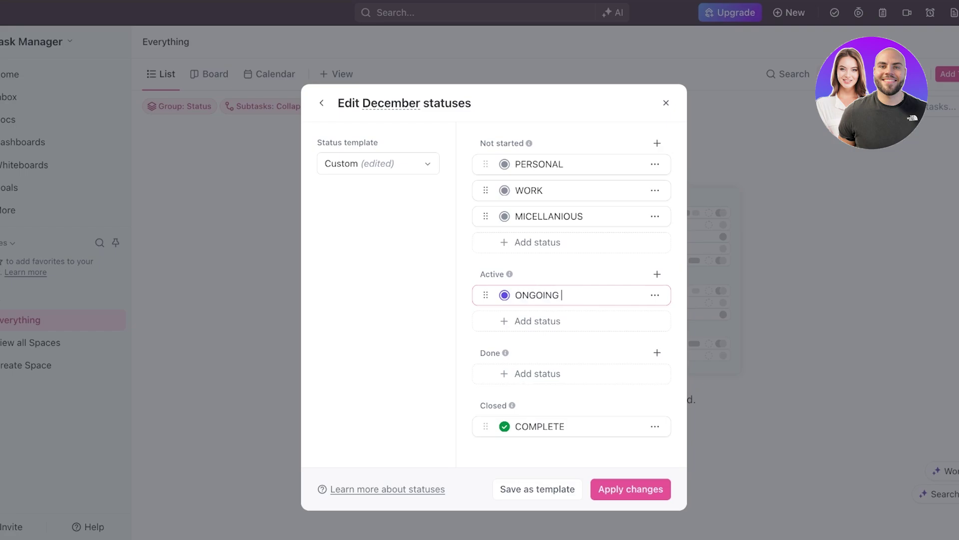
{"action": "type", "text": " PERSONAL"}
{"action": "key", "text": "Return"}
Step: Add the status OG WORK under Active and shorten ONGOING PERSONAL to OG PERSONAL
{"action": "type", "text": "OG "}
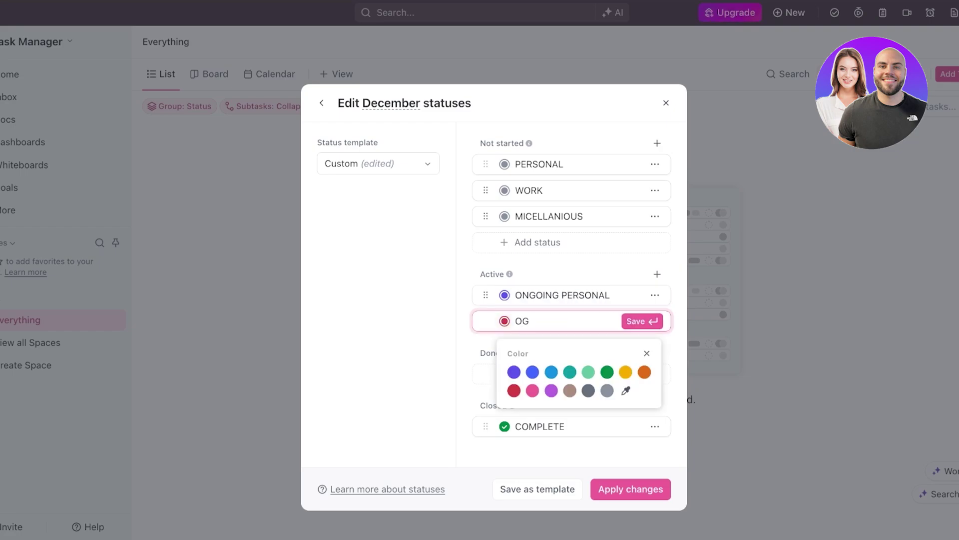
{"action": "type", "text": "WORK"}
{"action": "left_click", "coordinate": [536, 295]}
{"action": "double_click", "coordinate": [537, 295]}
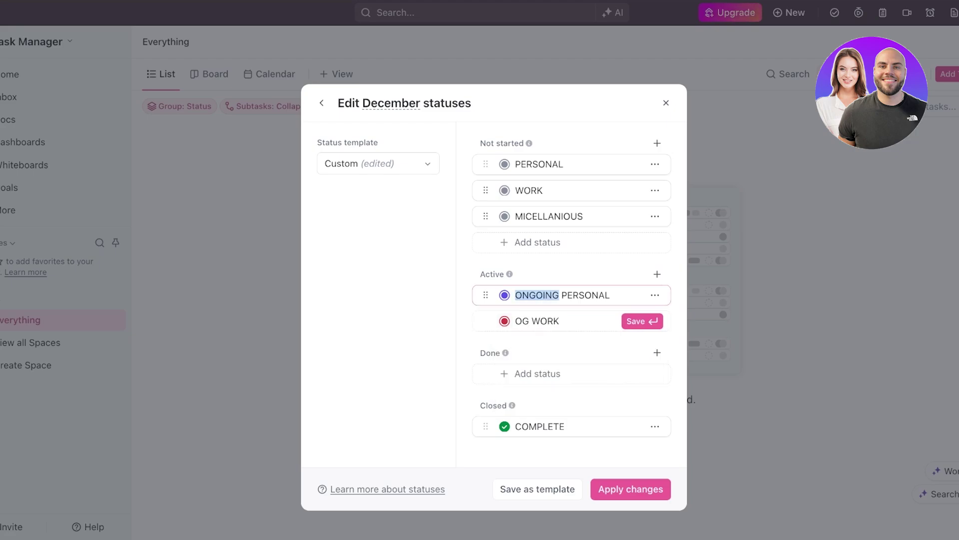
{"action": "type", "text": "OG"}
{"action": "key", "text": "Return"}
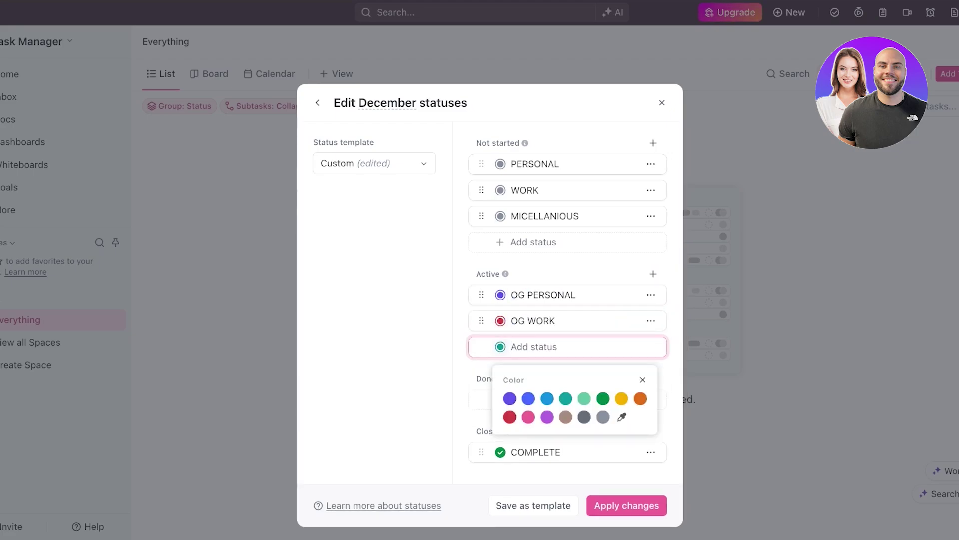
Step: Add the status OG MISC. under Active and correct the spelling of the MICELLANIOUS status to MISCELLANIOUS
{"action": "type", "text": "OG "}
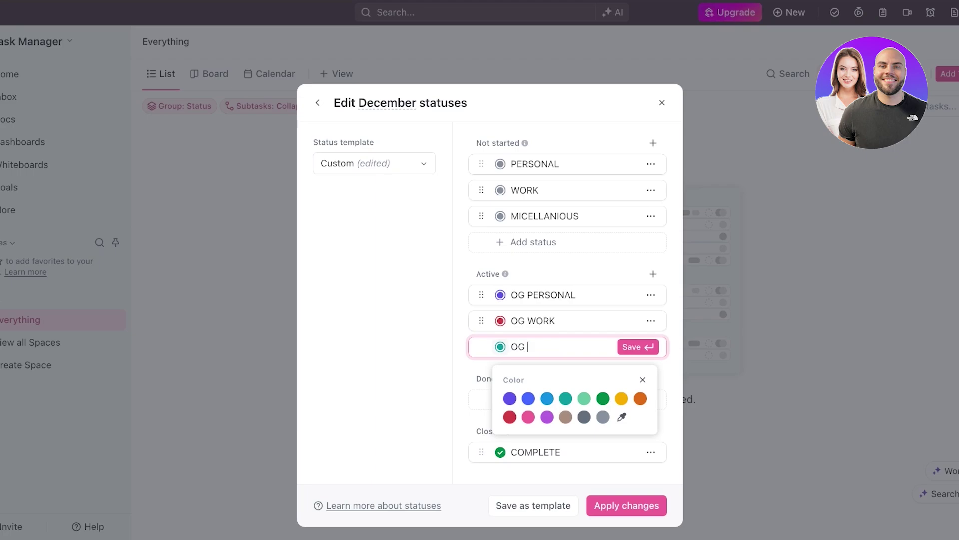
{"action": "type", "text": "MIC"}
{"action": "key", "text": "BackSpace"}
{"action": "type", "text": "SC."}
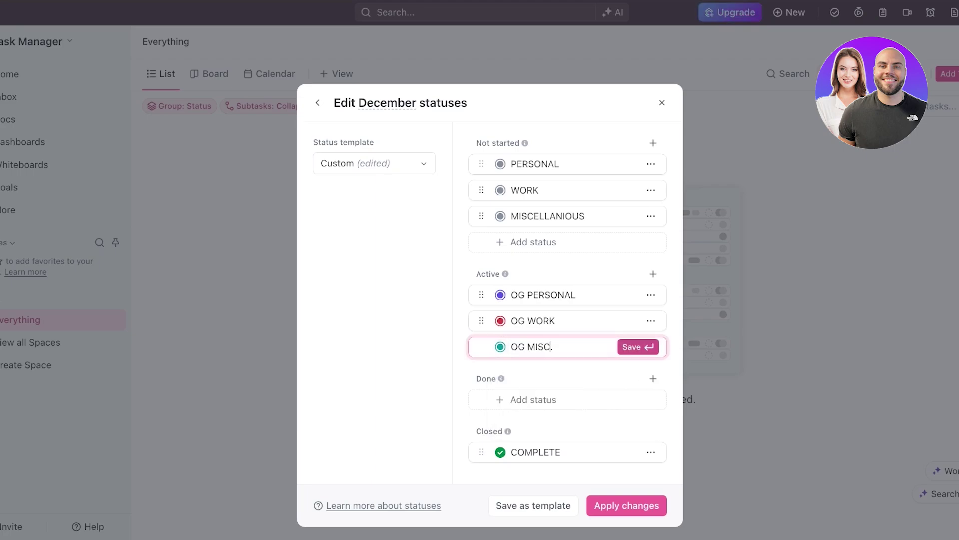
{"action": "key", "text": "Return"}
{"action": "left_click", "coordinate": [375, 370]}
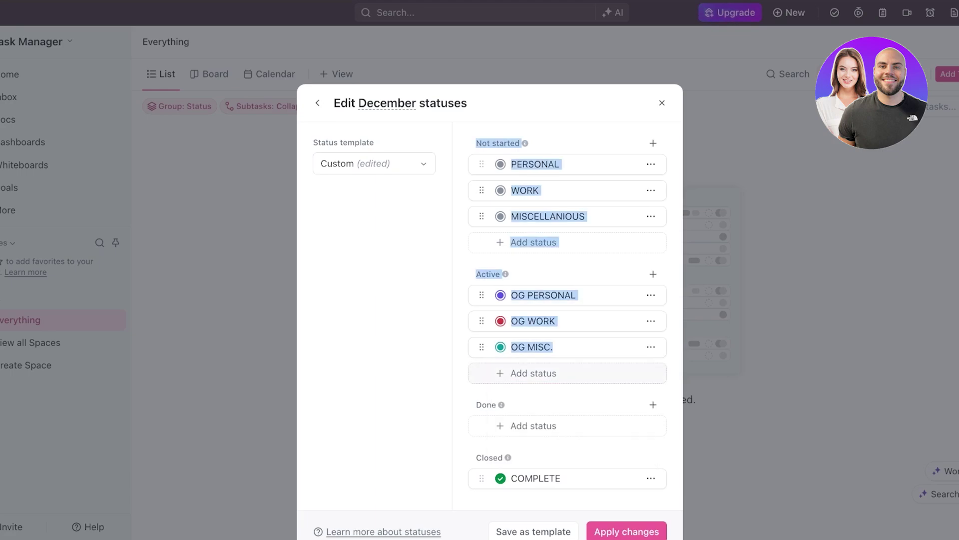
{"action": "left_click", "coordinate": [374, 370]}
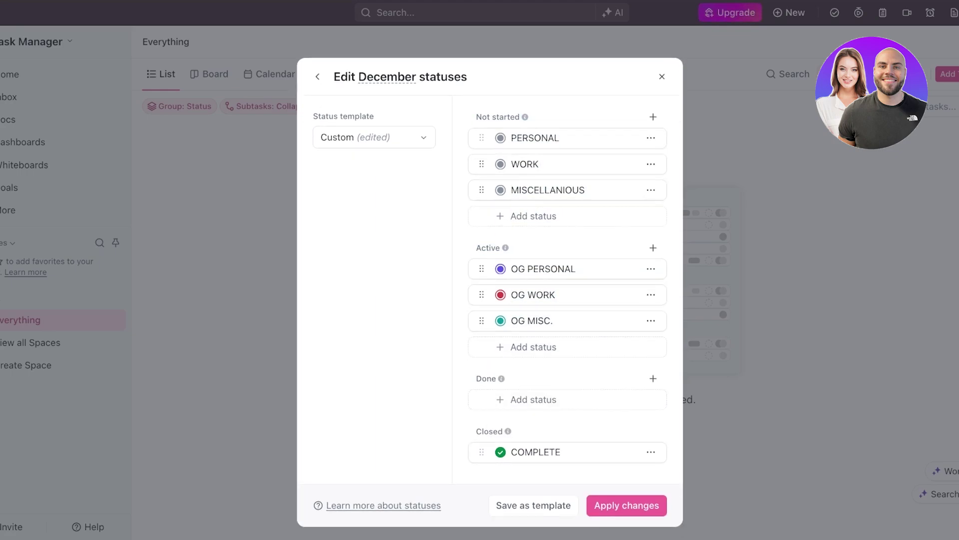
Step: Apply the custom task statuses to the December Space, leaving the Done group without a status
{"action": "left_click", "coordinate": [534, 399]}
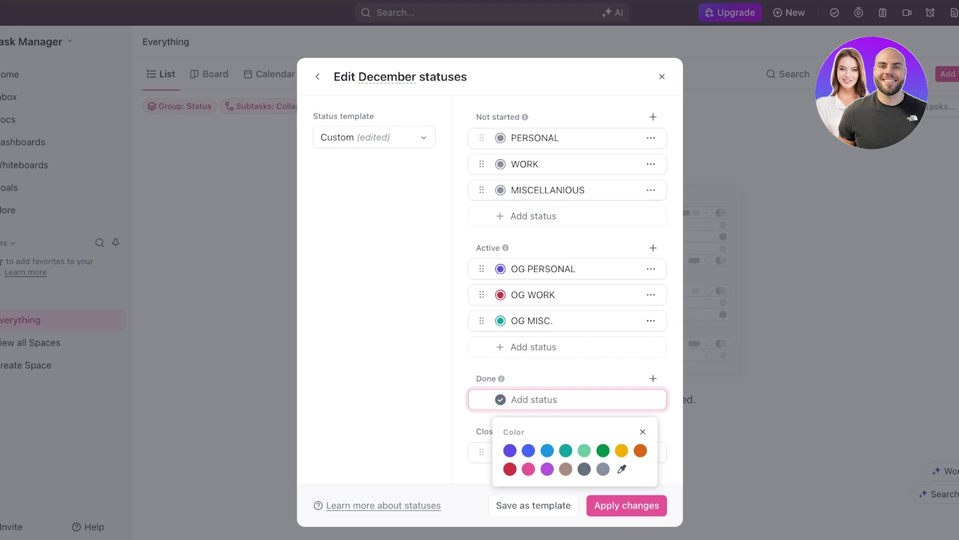
{"action": "left_click", "coordinate": [534, 400]}
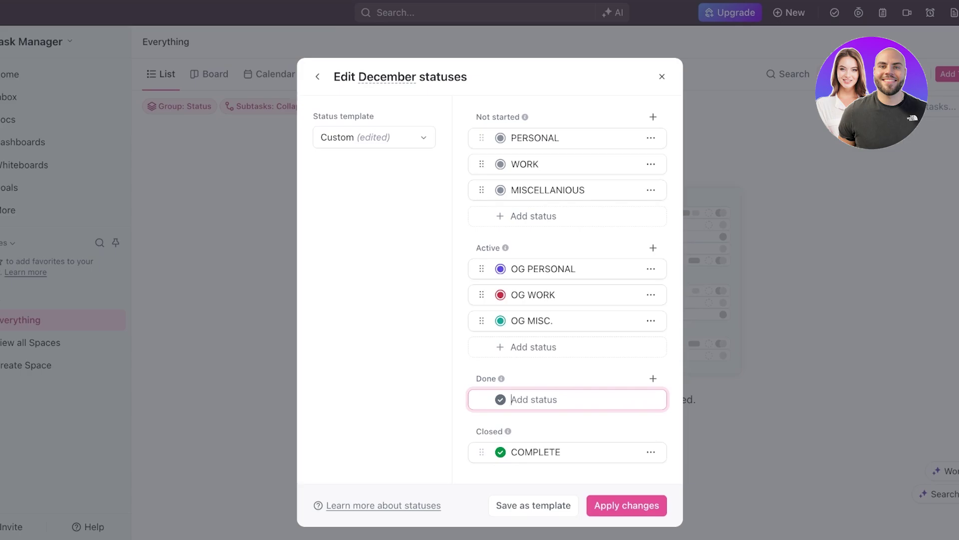
{"action": "left_click", "coordinate": [627, 505]}
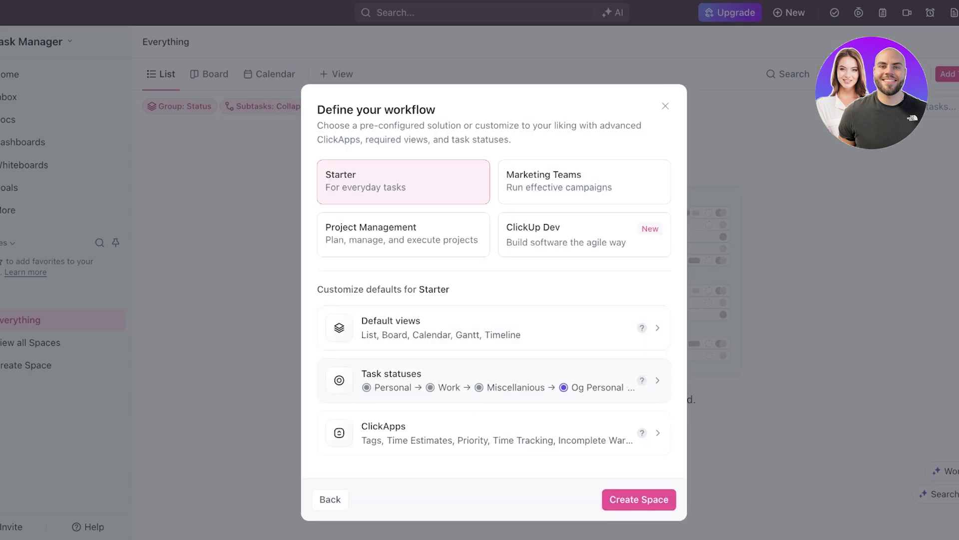
Step: Turn off the Multiple Assignees ClickApp for the December Space and read the Time Tracking ClickApp's description
{"action": "left_click", "coordinate": [494, 433]}
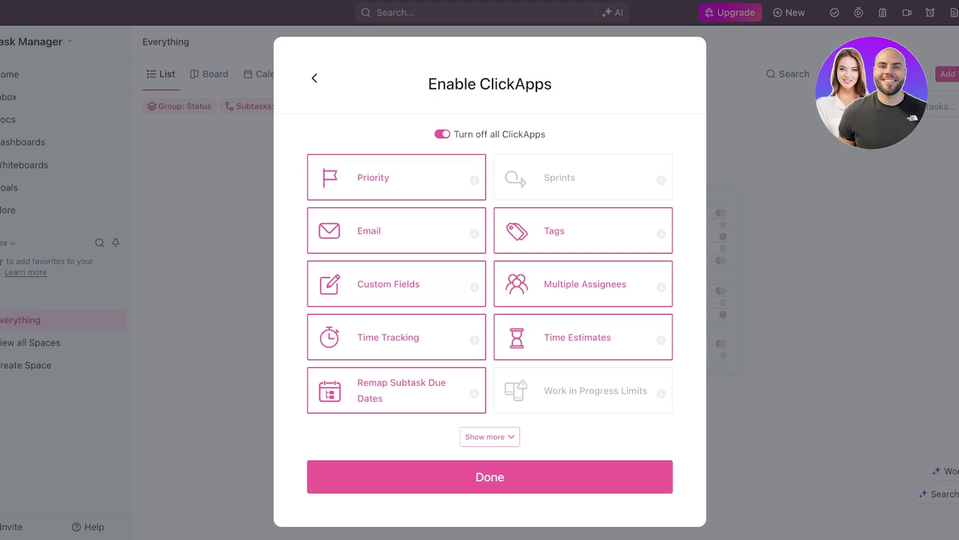
{"action": "left_click", "coordinate": [394, 230]}
{"action": "left_click", "coordinate": [395, 230]}
{"action": "mouse_move", "coordinate": [475, 233]}
{"action": "left_click", "coordinate": [583, 283]}
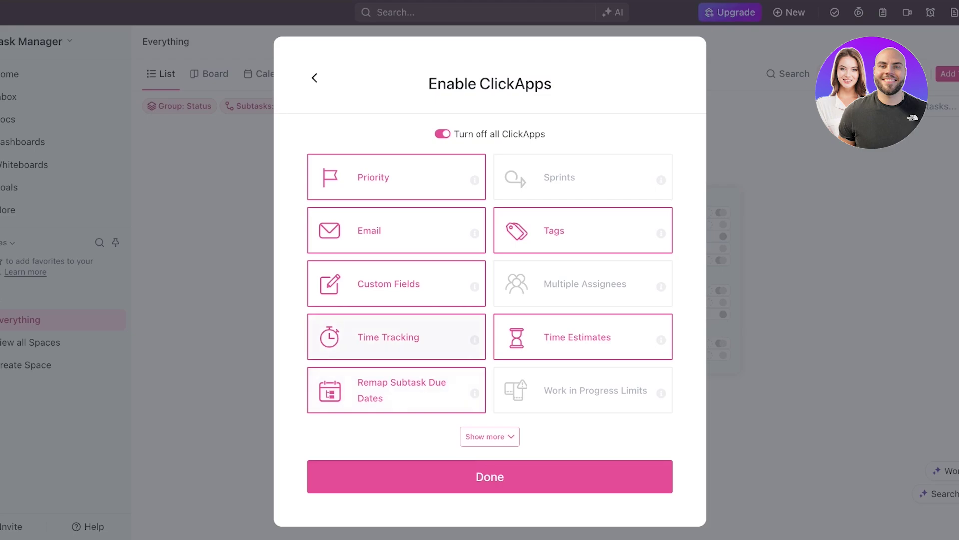
{"action": "left_click", "coordinate": [397, 336]}
{"action": "left_click", "coordinate": [451, 348]}
{"action": "mouse_move", "coordinate": [661, 340]}
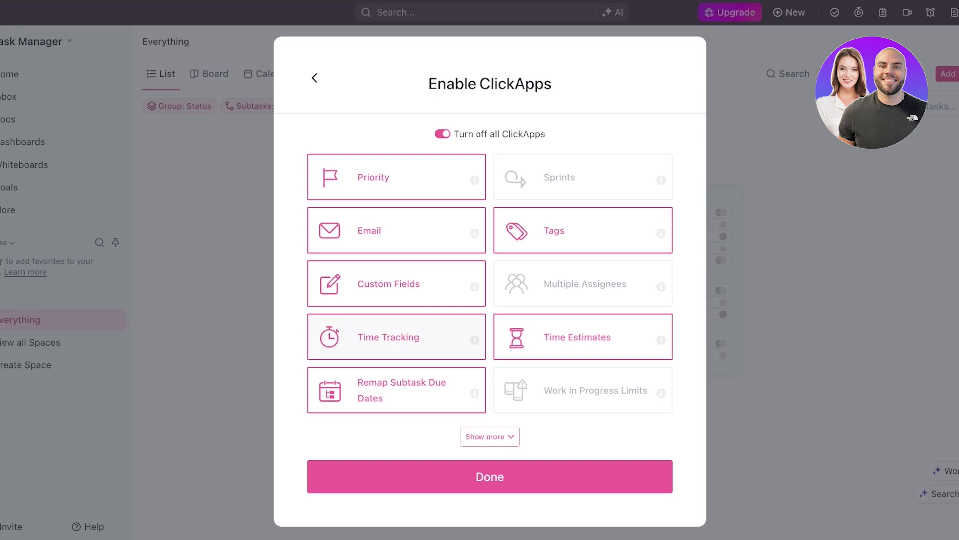
{"action": "mouse_move", "coordinate": [474, 339]}
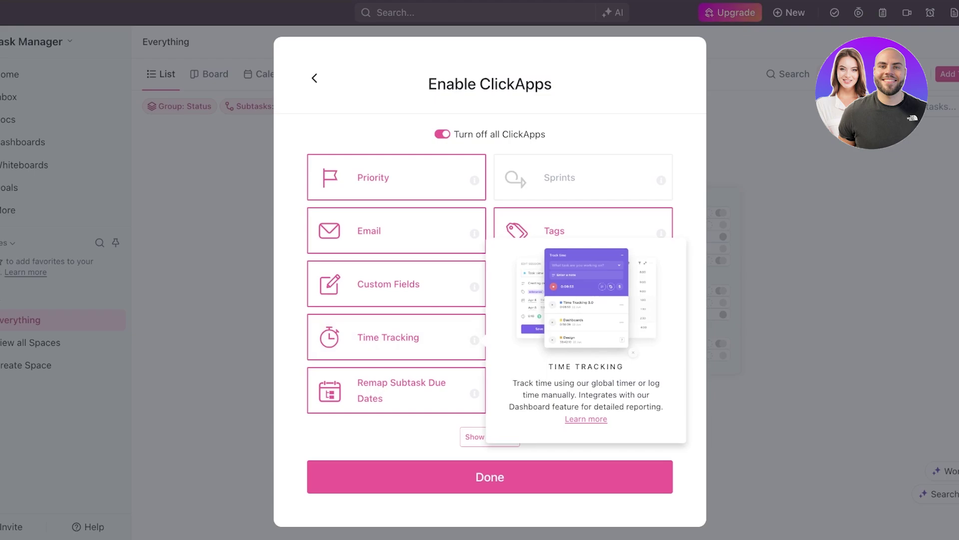
Step: Review the complete list of ClickApps, accept the selection and create the December Space
{"action": "left_click", "coordinate": [490, 436]}
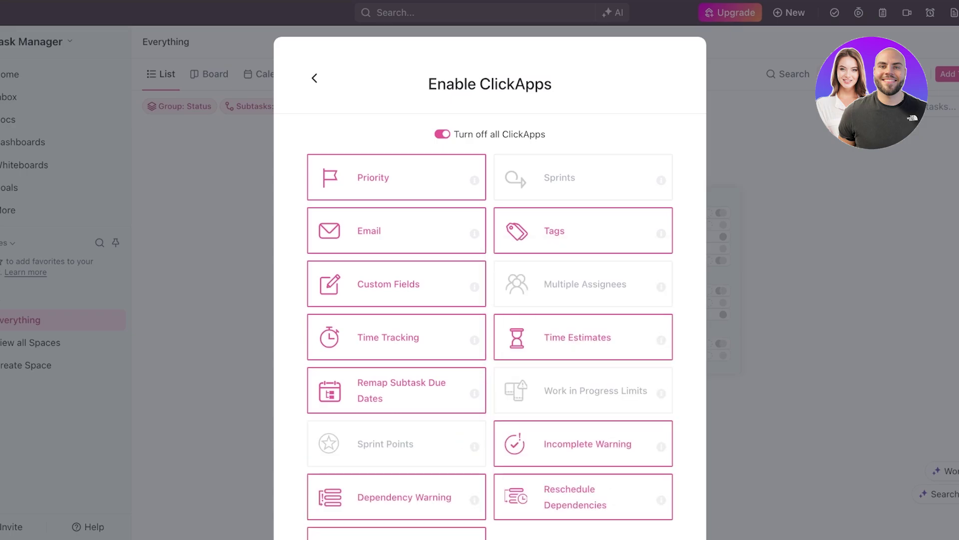
{"action": "scroll", "coordinate": [550, 230], "scroll_direction": "down", "scroll_amount": 3}
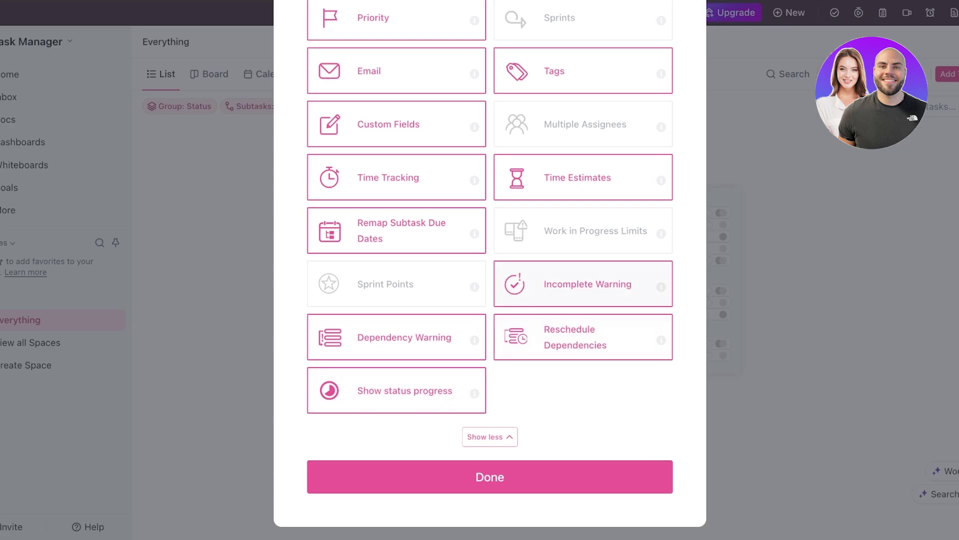
{"action": "scroll", "coordinate": [489, 269], "scroll_direction": "up", "scroll_amount": 4}
{"action": "scroll", "coordinate": [490, 270], "scroll_direction": "down", "scroll_amount": 4}
{"action": "left_click", "coordinate": [490, 477]}
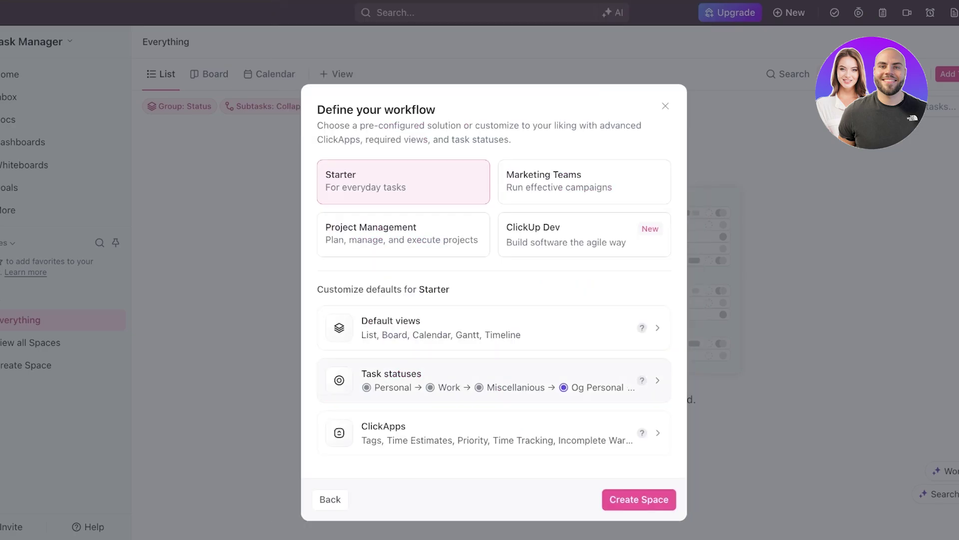
{"action": "left_click", "coordinate": [639, 499]}
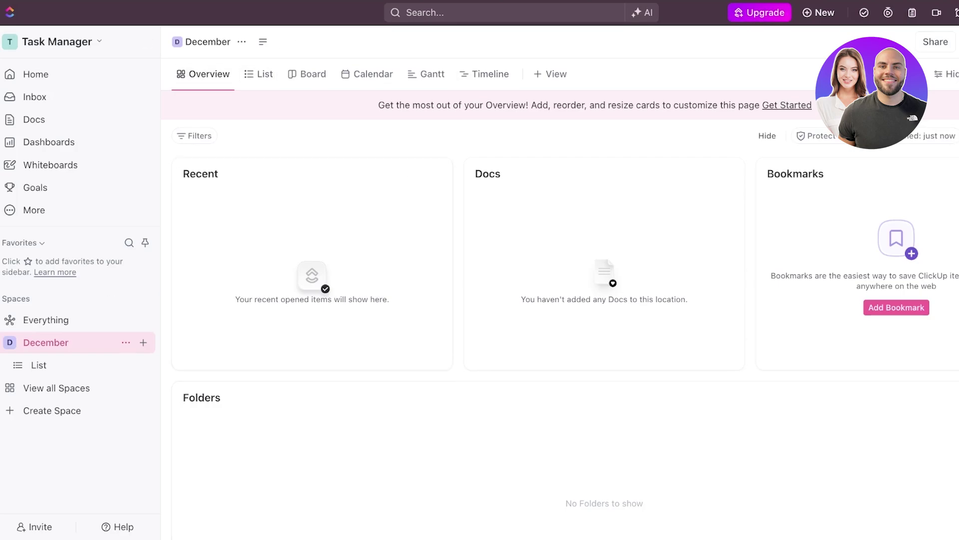
Step: Look through the December Space's List, Board, Calendar and Gantt views and the view types available to add
{"action": "left_click", "coordinate": [259, 74]}
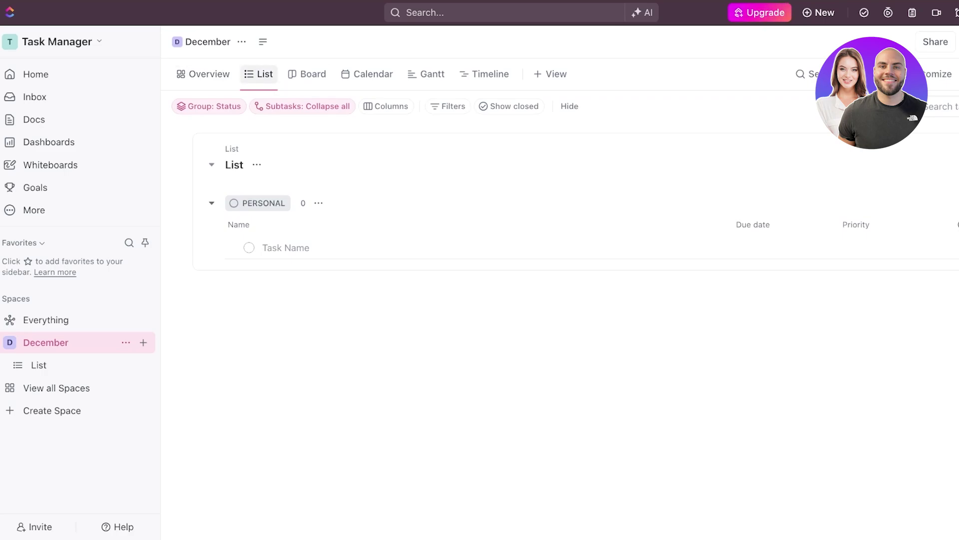
{"action": "left_click", "coordinate": [307, 74]}
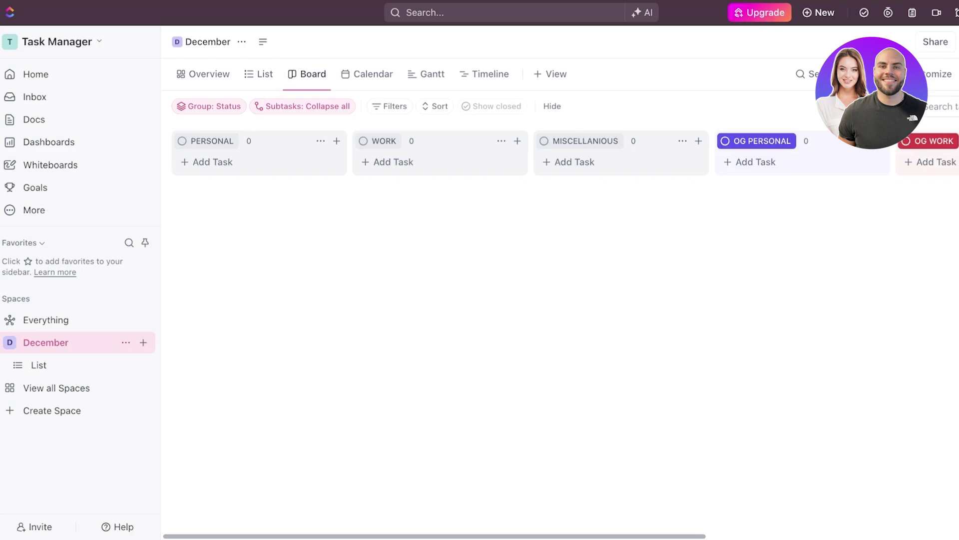
{"action": "left_click", "coordinate": [207, 162]}
{"action": "key", "text": "Escape"}
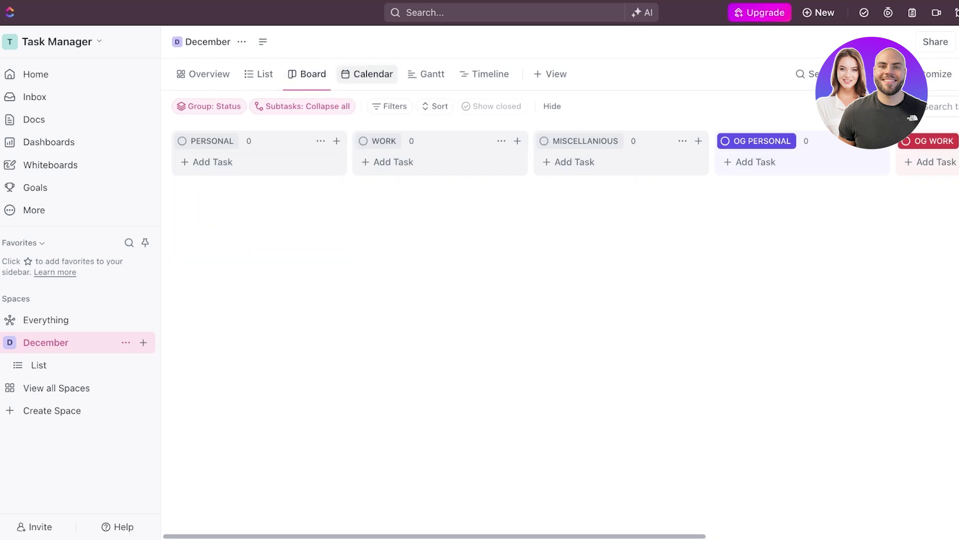
{"action": "left_click", "coordinate": [369, 74]}
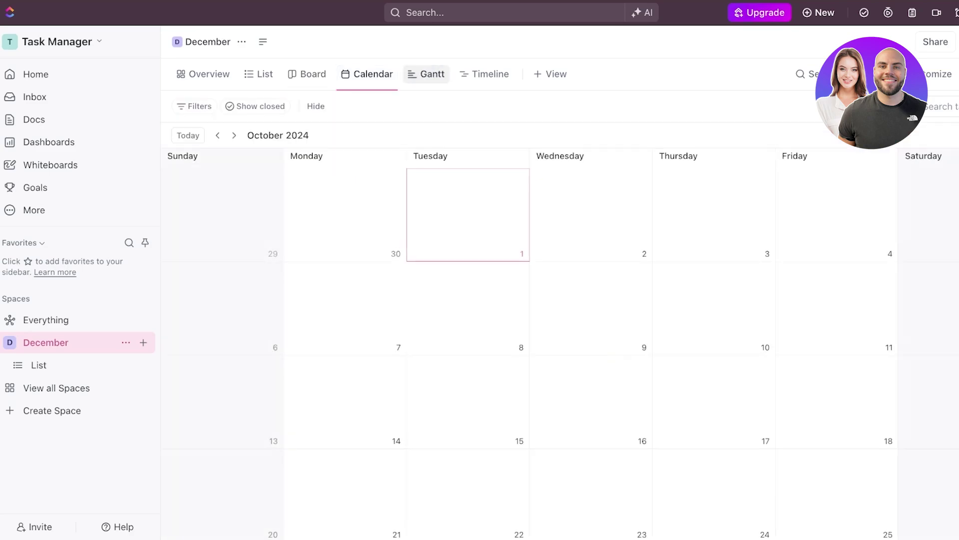
{"action": "left_click", "coordinate": [427, 74]}
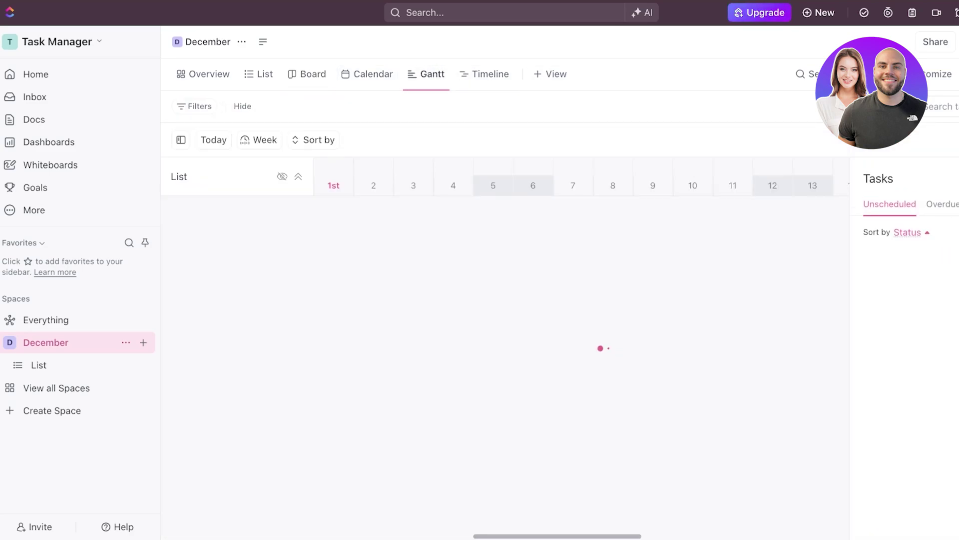
{"action": "left_click", "coordinate": [550, 74]}
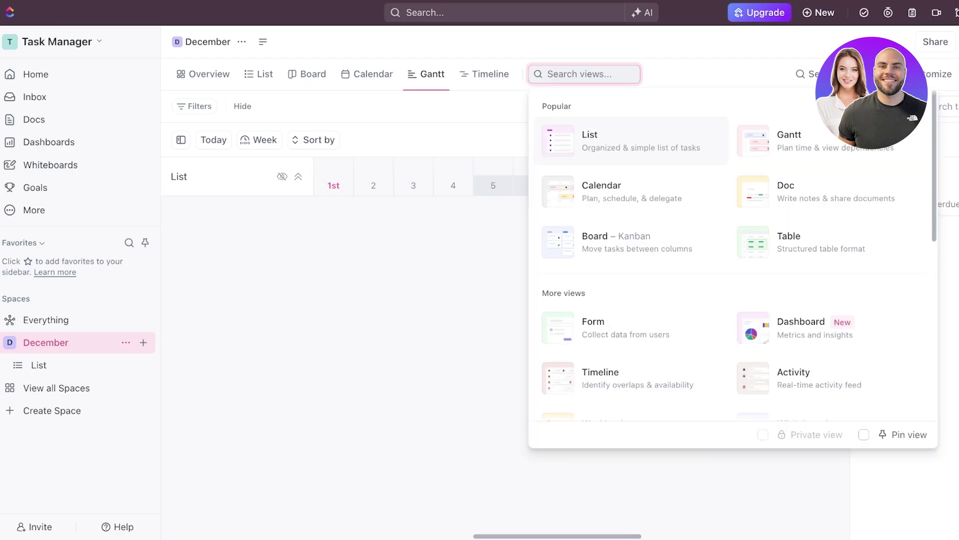
{"action": "scroll", "coordinate": [734, 255], "scroll_direction": "down", "scroll_amount": 6}
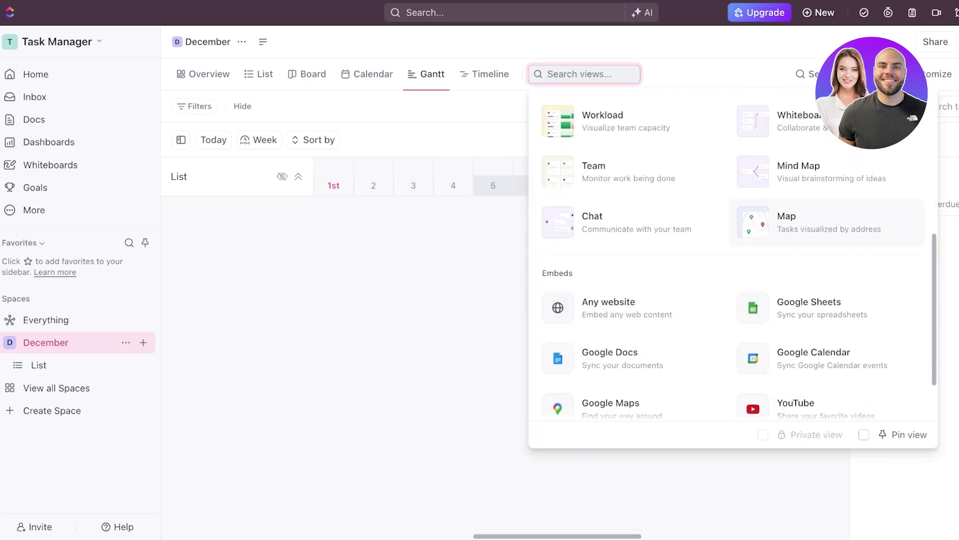
{"action": "key", "text": "Escape"}
{"action": "left_click", "coordinate": [259, 74]}
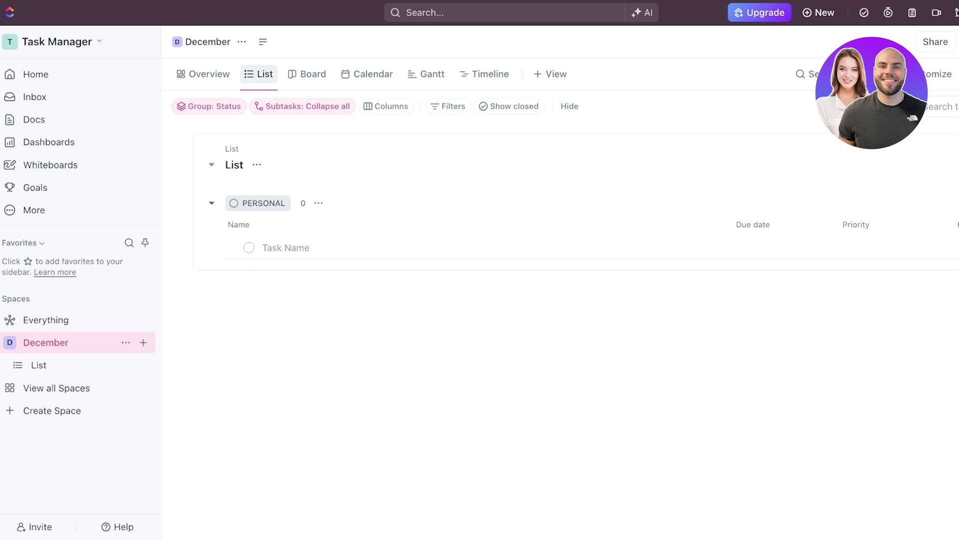
{"action": "left_click", "coordinate": [259, 74]}
{"action": "key", "text": "Escape"}
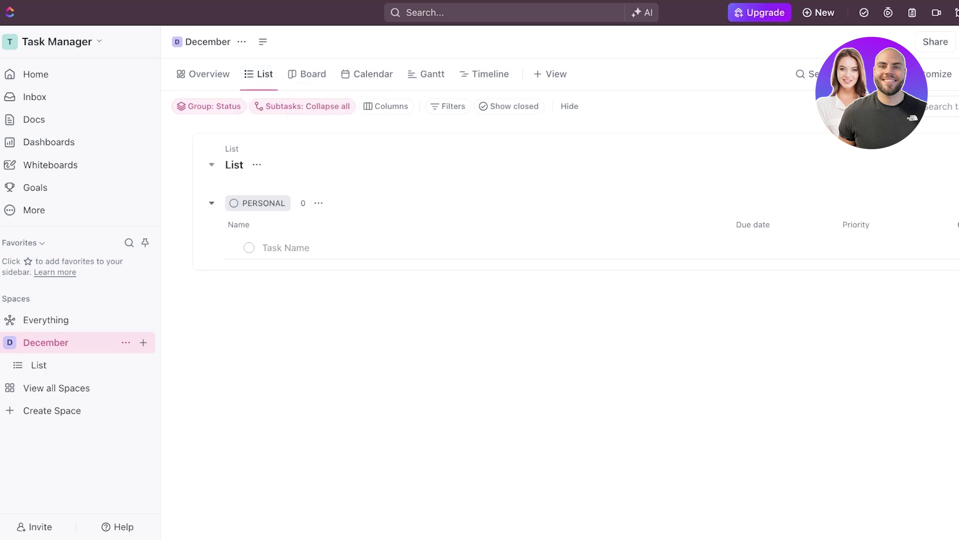
Step: Add the task "give my drivers test" to the PERSONAL column in the Board view
{"action": "left_click", "coordinate": [307, 74]}
{"action": "left_click", "coordinate": [213, 161]}
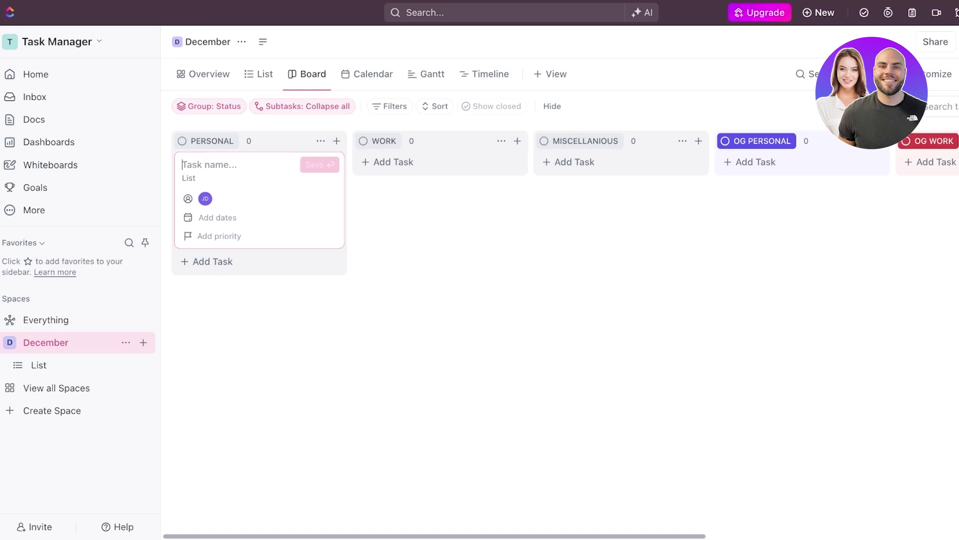
{"action": "type", "text": "Gi"}
{"action": "key", "text": "BackSpace"}
{"action": "key", "text": "BackSpace"}
{"action": "type", "text": "give"}
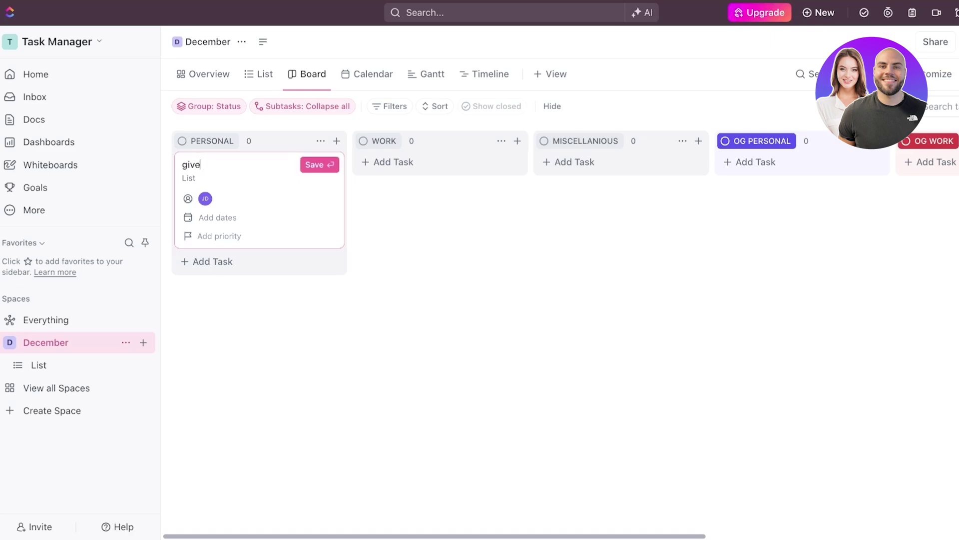
{"action": "type", "text": " my drivers lisc"}
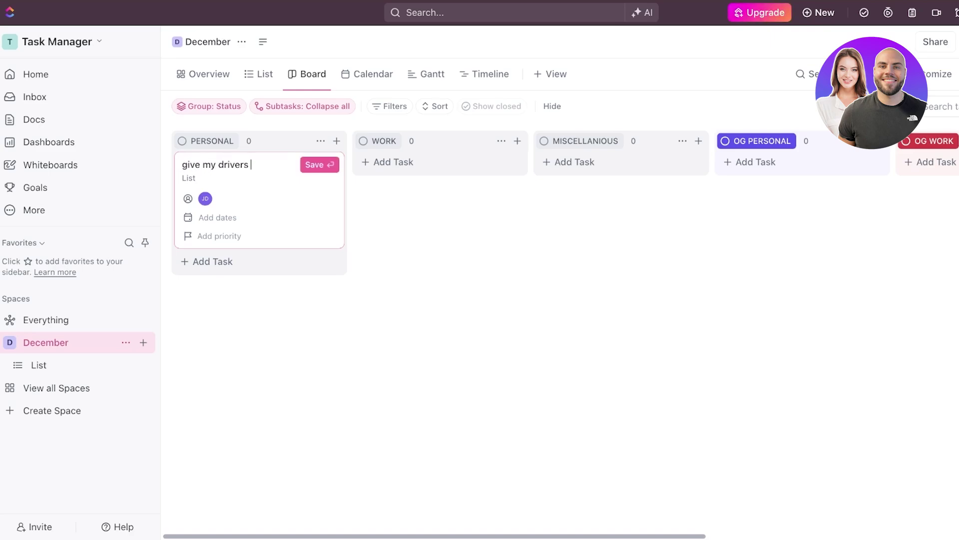
{"action": "key", "text": "BackSpace"}
{"action": "key", "text": "BackSpace"}
{"action": "key", "text": "BackSpace"}
{"action": "key", "text": "BackSpace"}
{"action": "key", "text": "Return"}
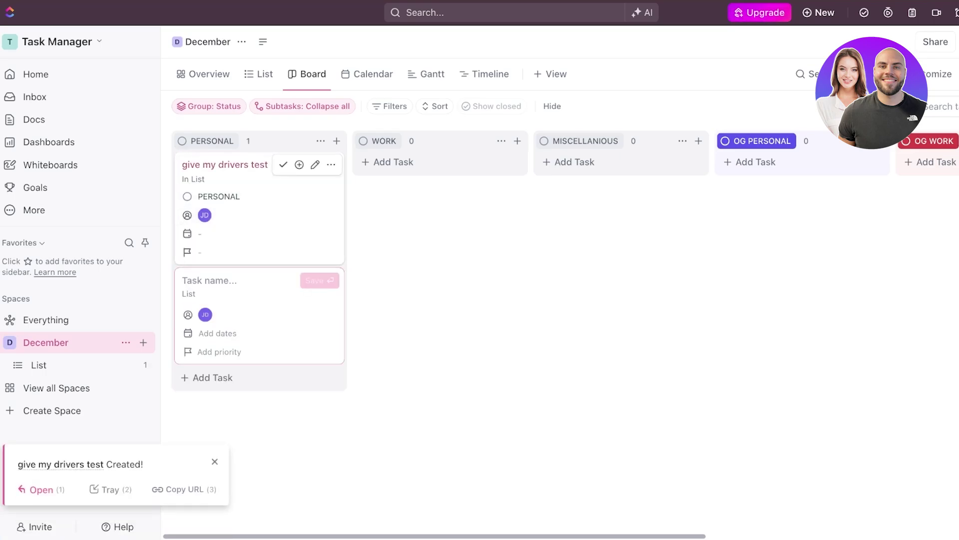
Step: Set the due date of the "give my drivers test" task to October 9 and review its remaining detail sections
{"action": "left_click", "coordinate": [225, 165]}
{"action": "key", "text": "1"}
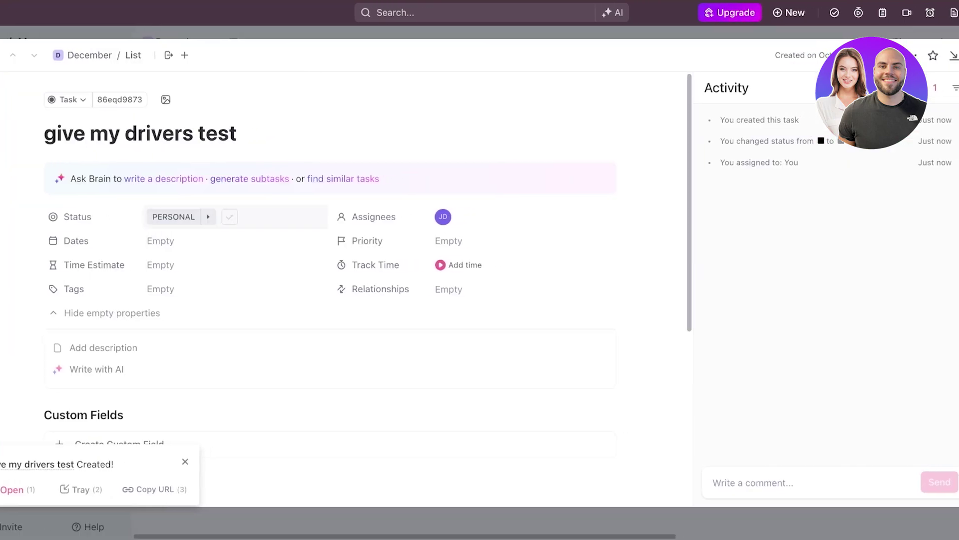
{"action": "left_click", "coordinate": [169, 241]}
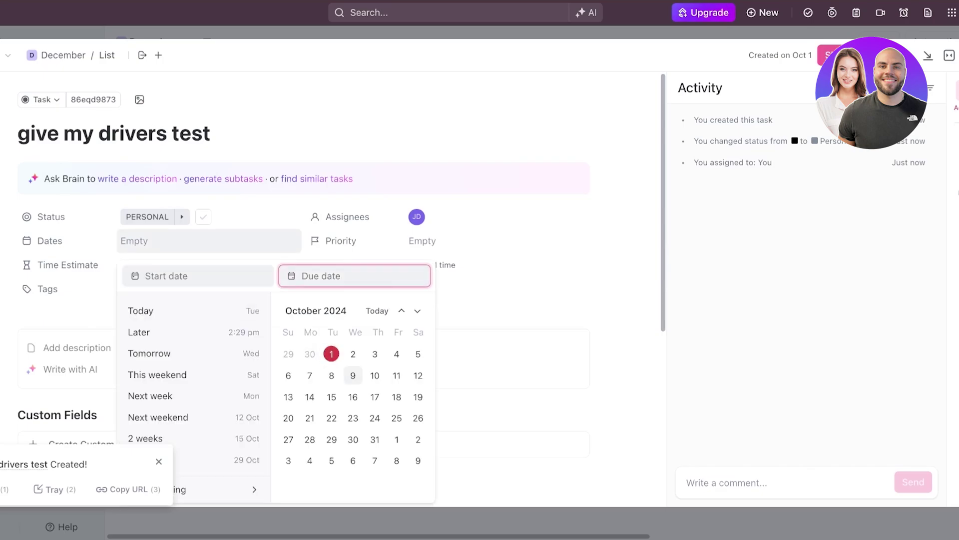
{"action": "left_click", "coordinate": [353, 375]}
{"action": "left_click", "coordinate": [500, 266]}
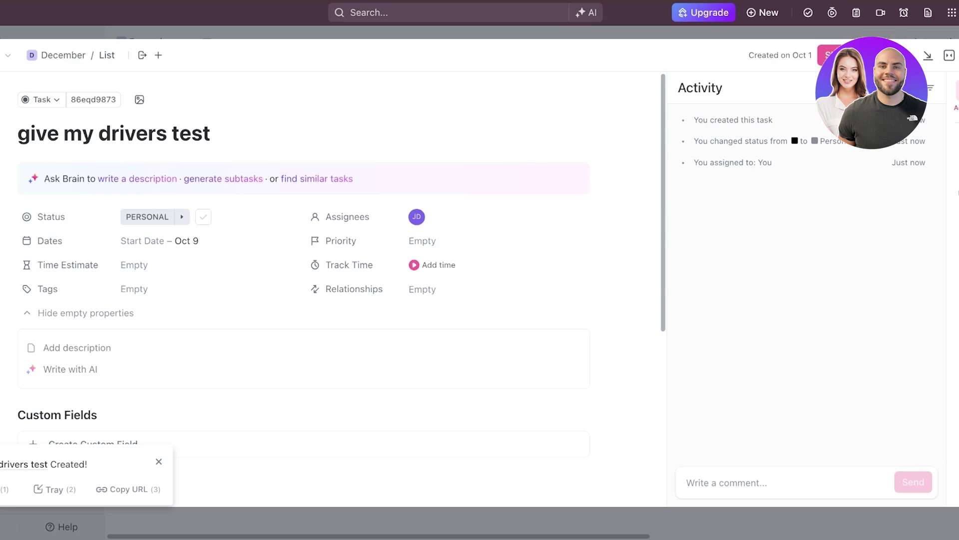
{"action": "scroll", "coordinate": [85, 347], "scroll_direction": "down", "scroll_amount": 1}
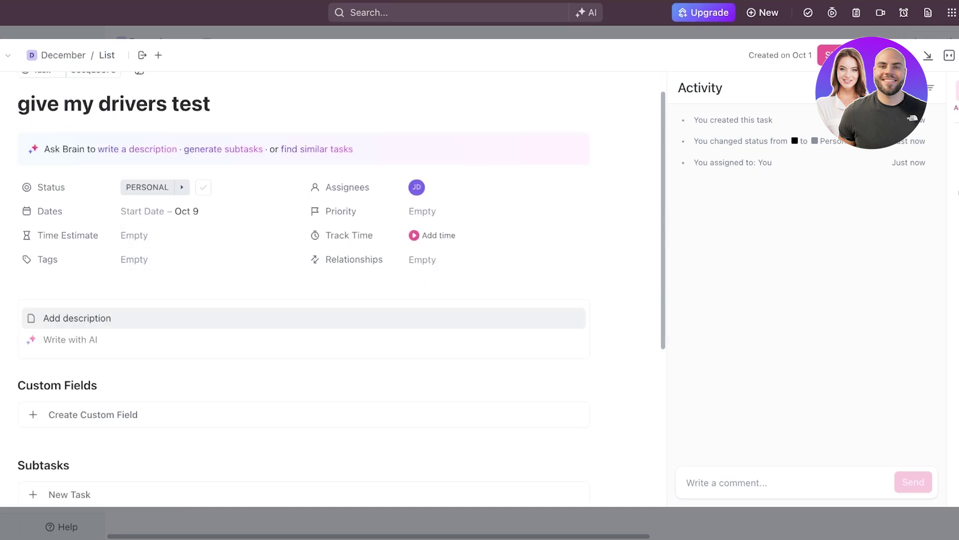
{"action": "scroll", "coordinate": [300, 320], "scroll_direction": "down", "scroll_amount": 5}
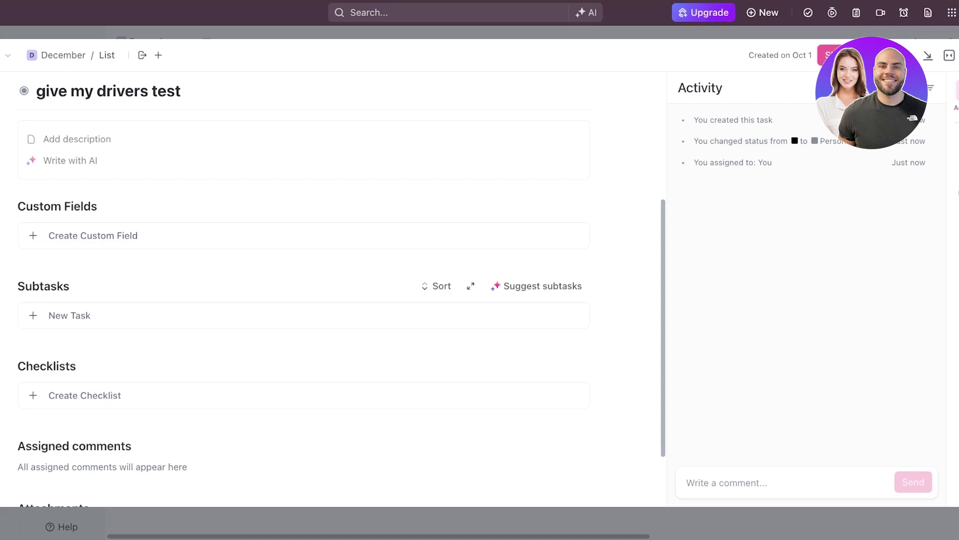
{"action": "scroll", "coordinate": [300, 319], "scroll_direction": "down", "scroll_amount": 2}
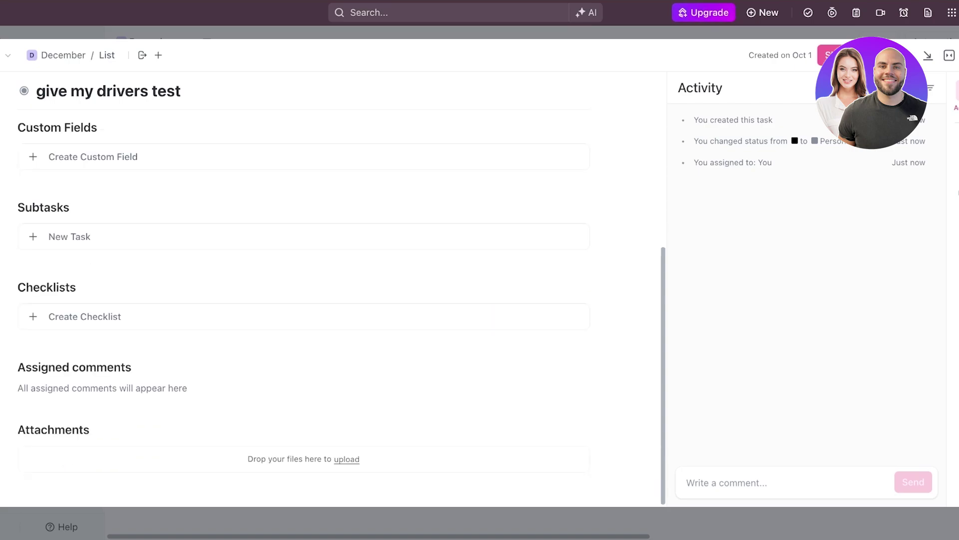
{"action": "key", "text": "Escape"}
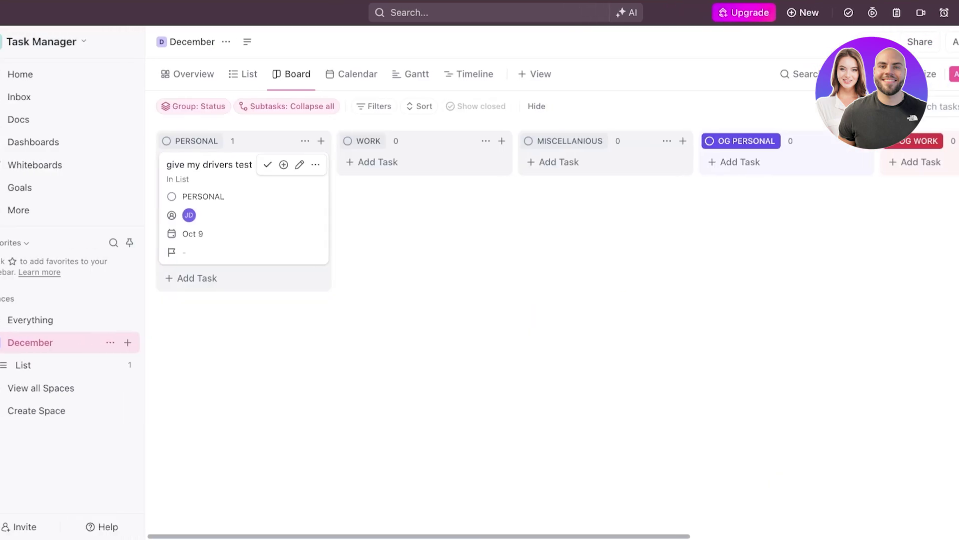
Step: Move the "give my drivers test" card from PERSONAL to OG PERSONAL and on to COMPLETE
{"action": "left_click_drag", "start_coordinate": [200, 208], "coordinate": [461, 206]}
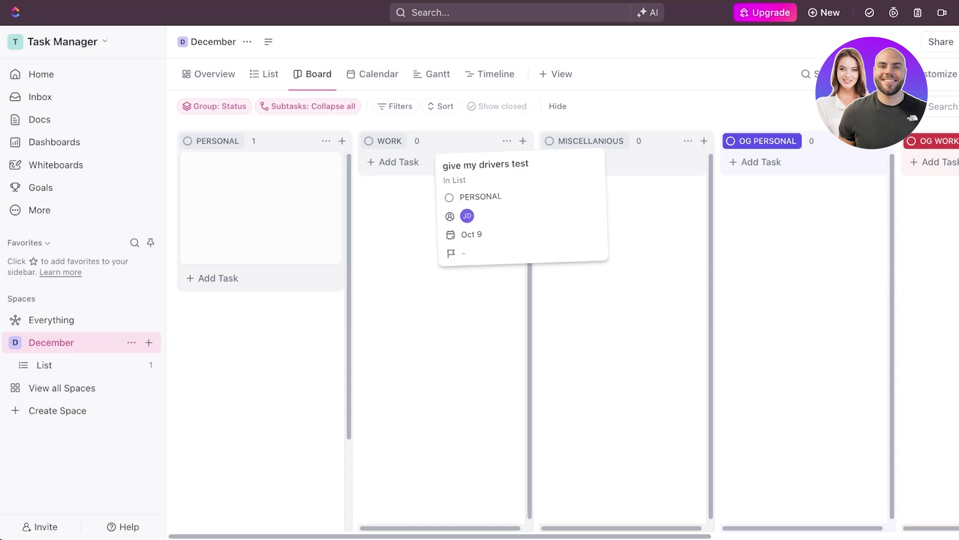
{"action": "left_click_drag", "start_coordinate": [500, 165], "coordinate": [799, 170]}
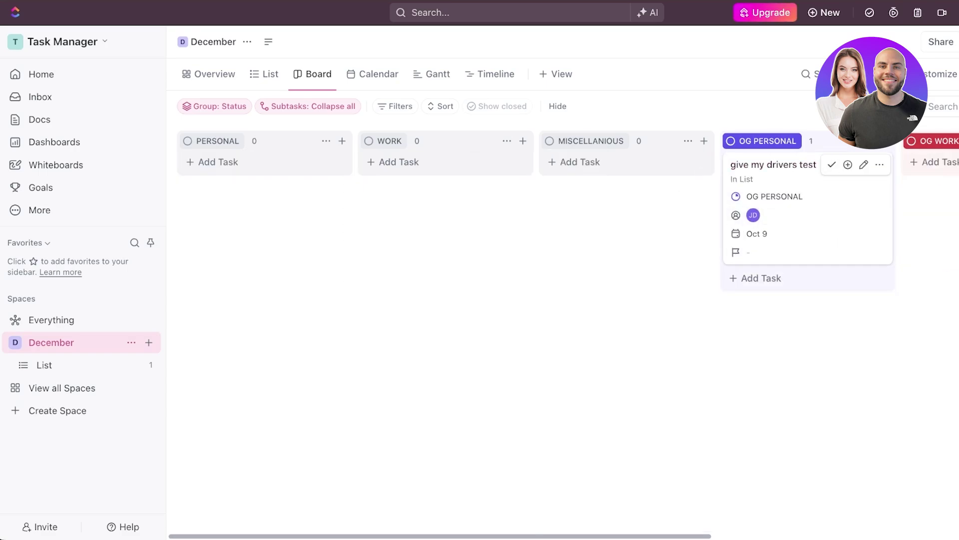
{"action": "left_click_drag", "start_coordinate": [804, 180], "coordinate": [867, 182]}
{"action": "left_click_drag", "start_coordinate": [325, 181], "coordinate": [876, 171]}
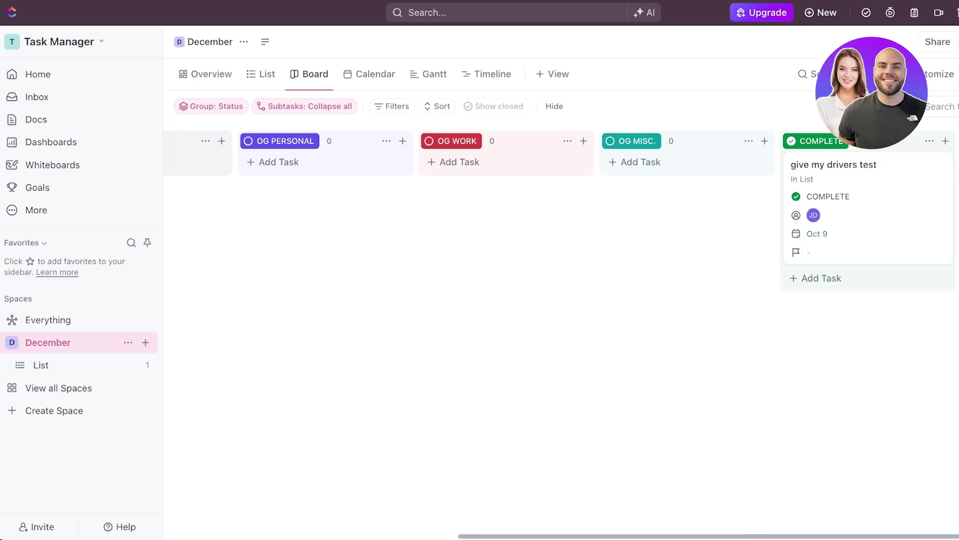
{"action": "scroll", "coordinate": [480, 482], "scroll_direction": "left", "scroll_amount": 10}
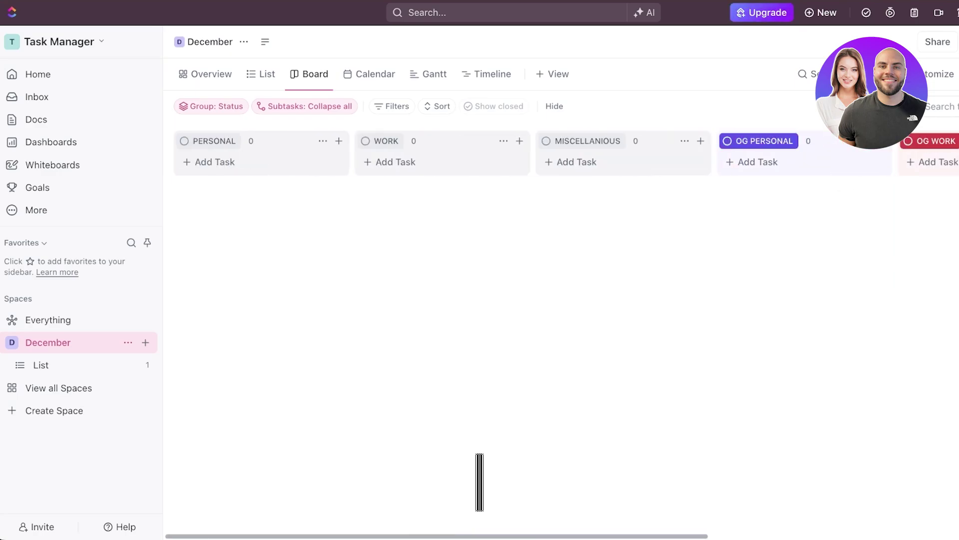